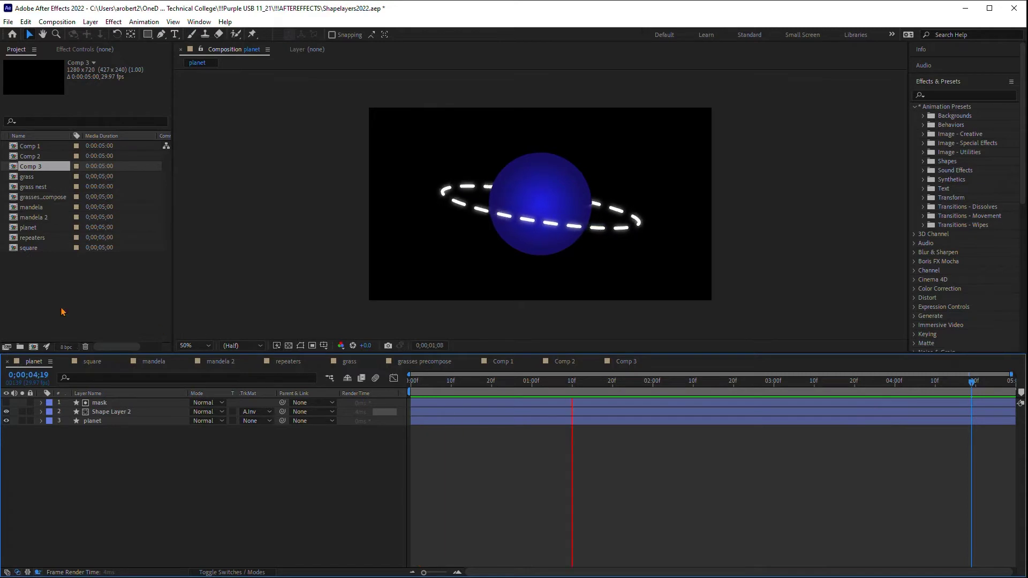
# Step: Create Comp 4 with default settings and draw a circle with purple fill and green stroke
pyautogui.click(34, 346)
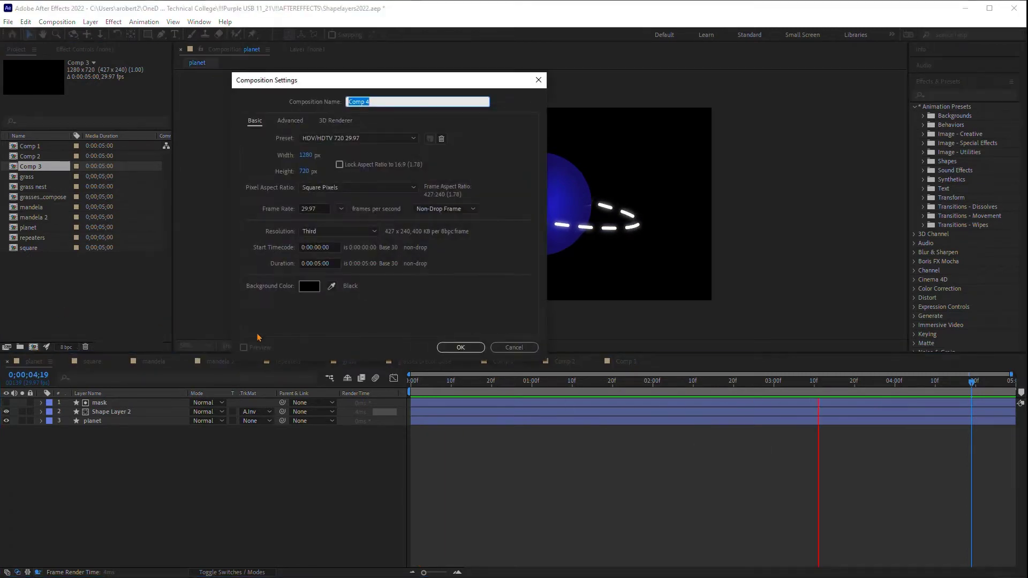
pyautogui.click(458, 348)
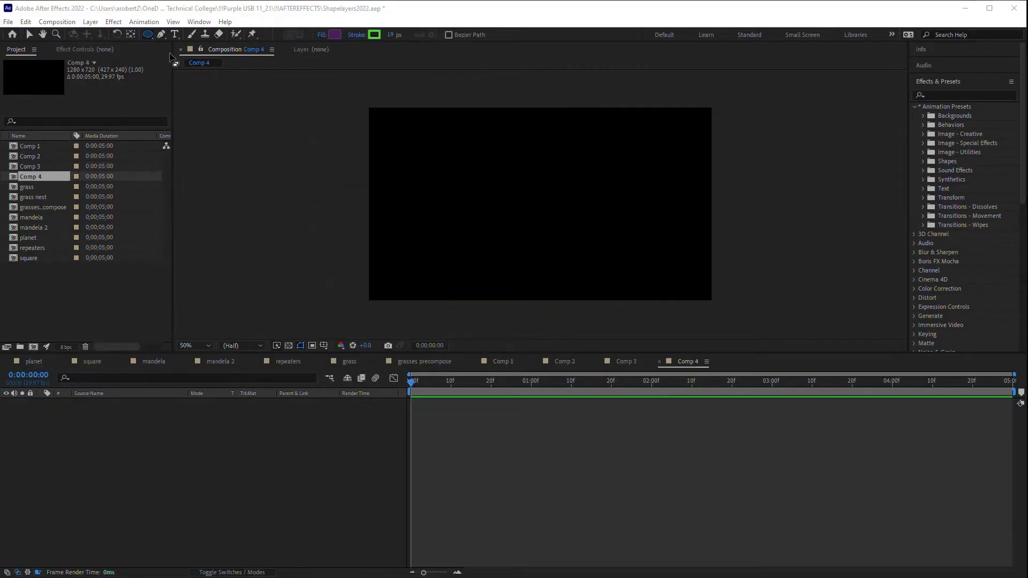
pyautogui.click(147, 34)
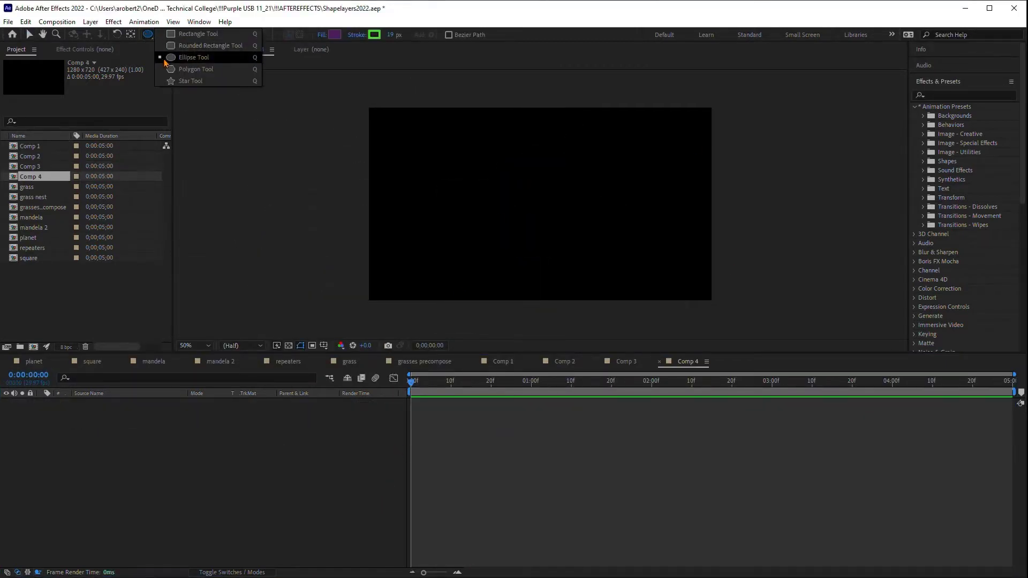
pyautogui.click(165, 59)
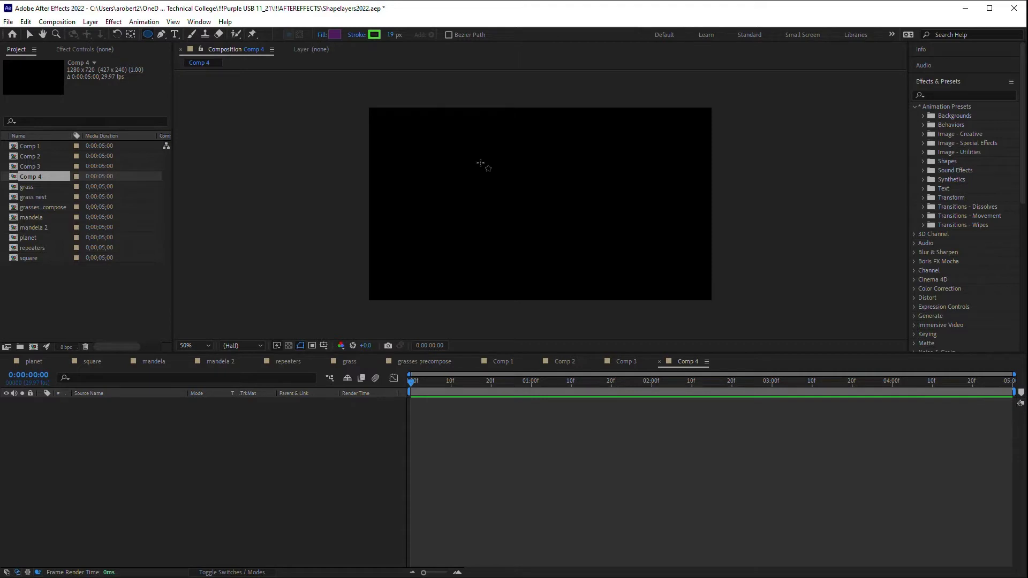
pyautogui.moveTo(481, 165); pyautogui.dragTo(580, 234)
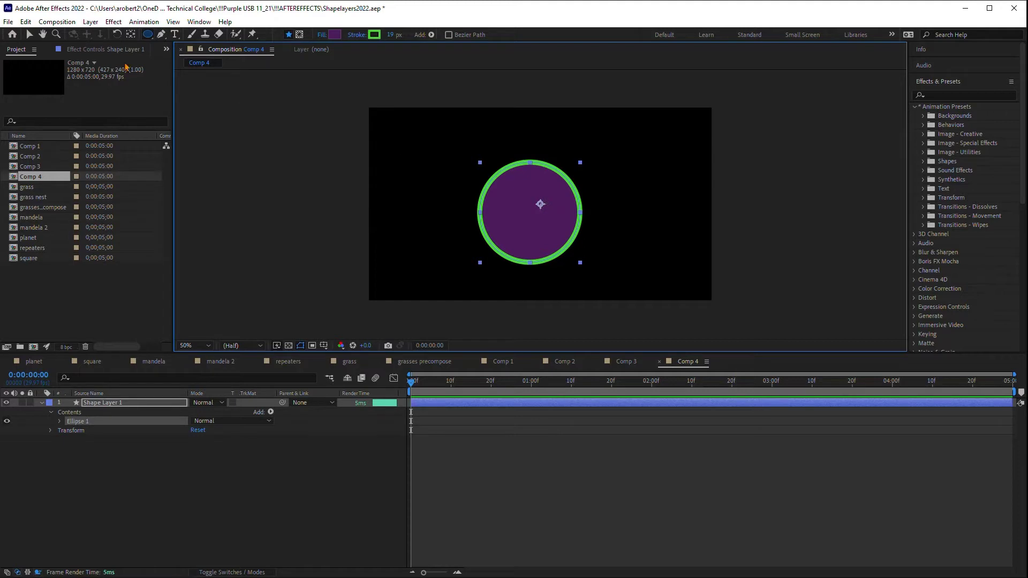
# Step: Move the circle's anchor point to its centre with the Pan Behind tool
pyautogui.click(131, 35)
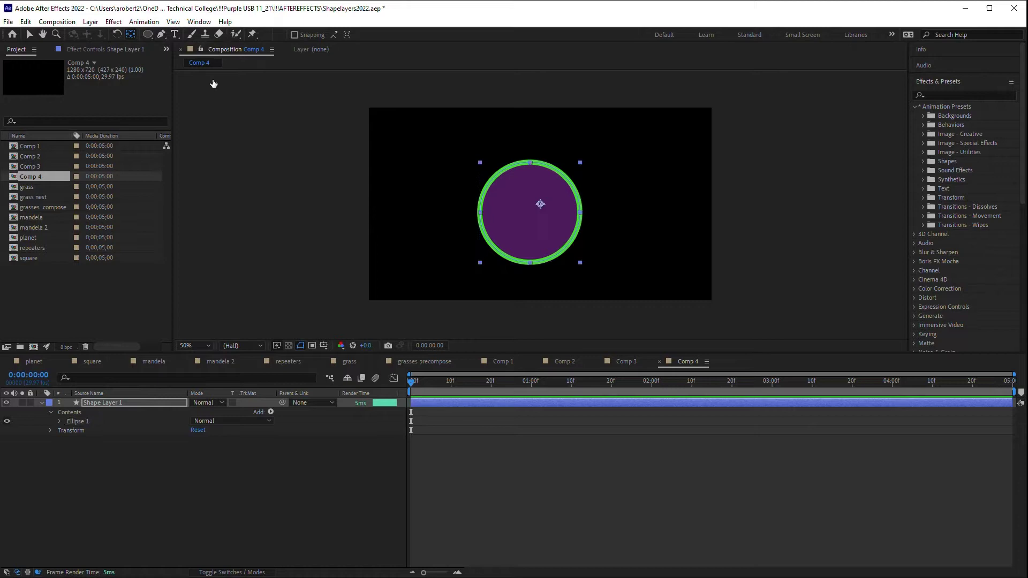
pyautogui.click(530, 213)
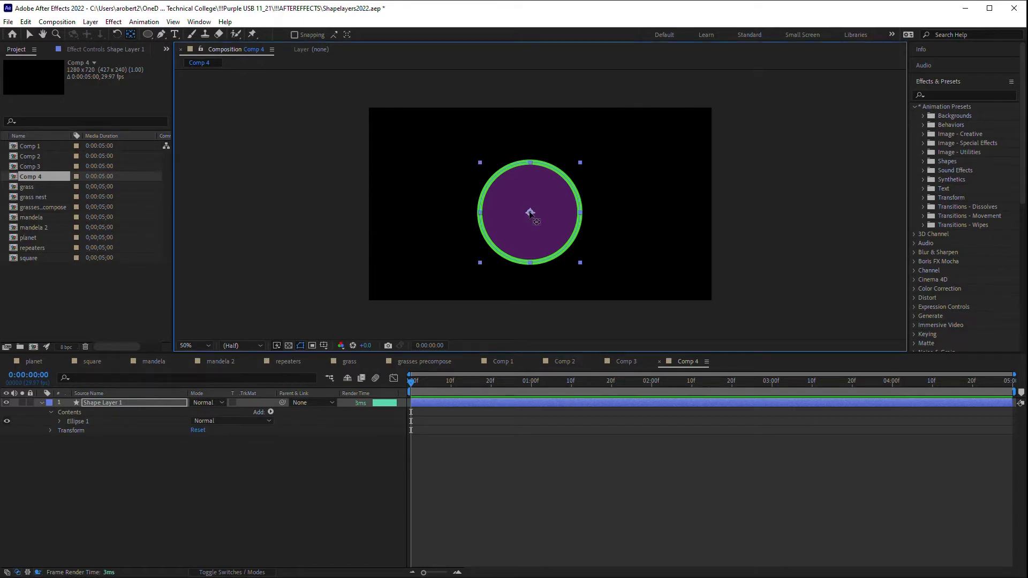
pyautogui.click(131, 35)
# Step: Align the circle horizontally and vertically to the centre of the composition
pyautogui.click(936, 83)
pyautogui.click(931, 115)
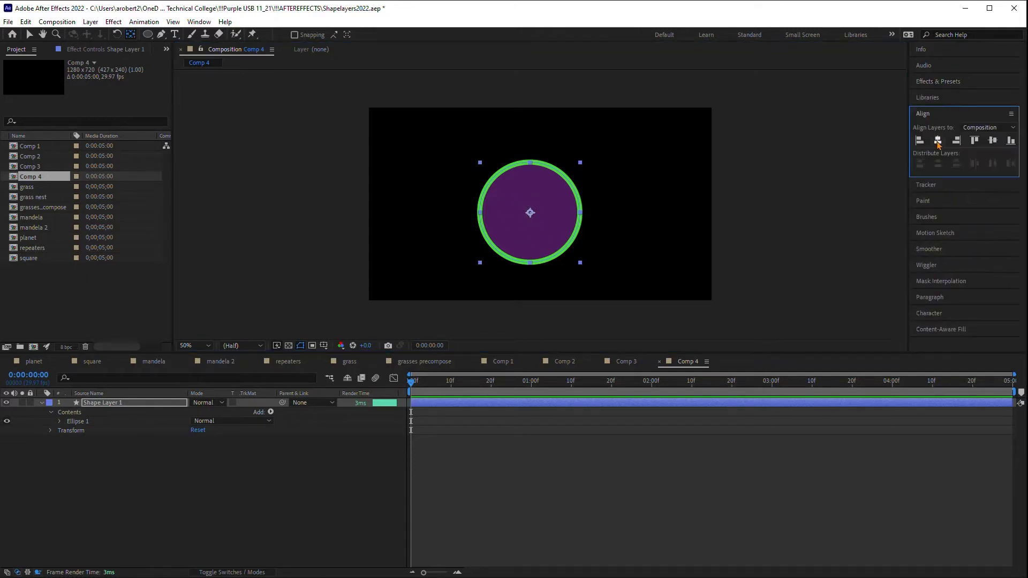
pyautogui.click(993, 141)
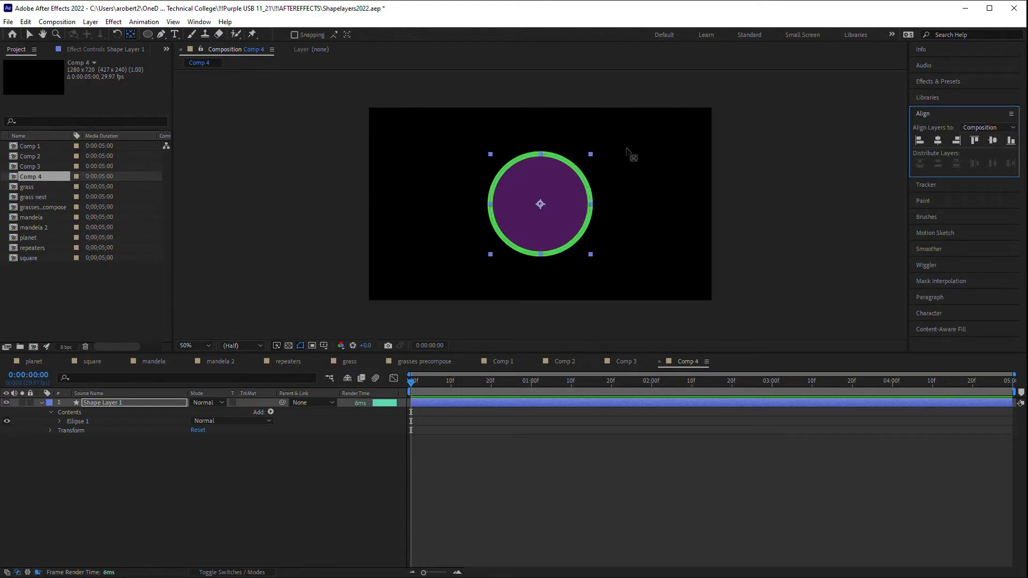
# Step: Remove the circle's green outline by setting its Stroke to None
pyautogui.click(29, 36)
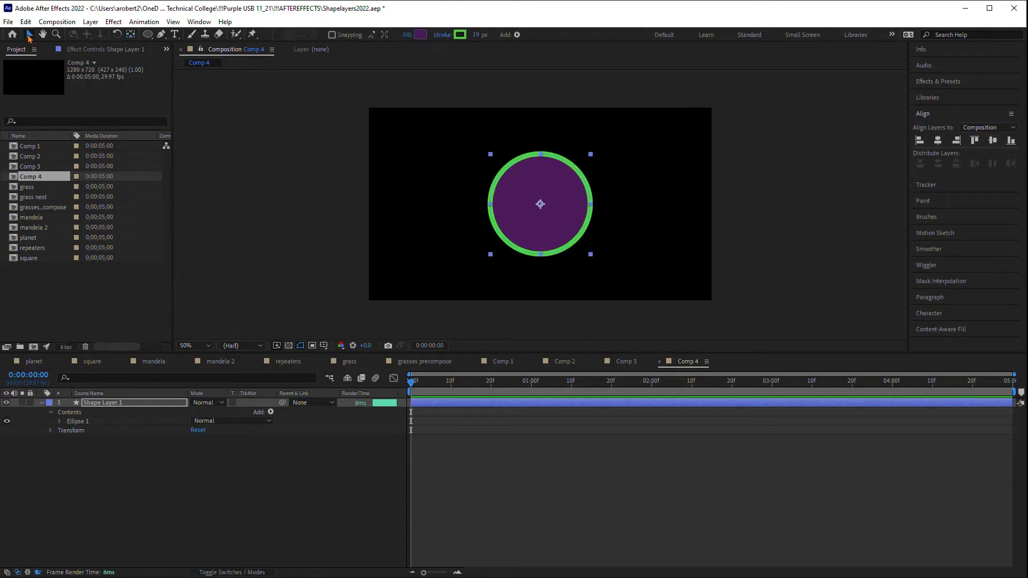
pyautogui.click(546, 161)
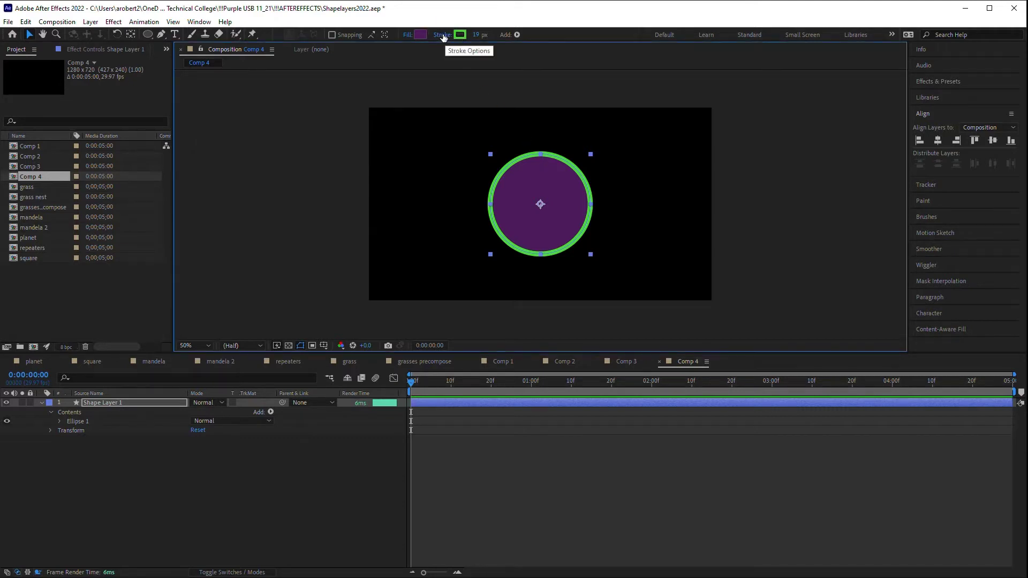
pyautogui.click(443, 36)
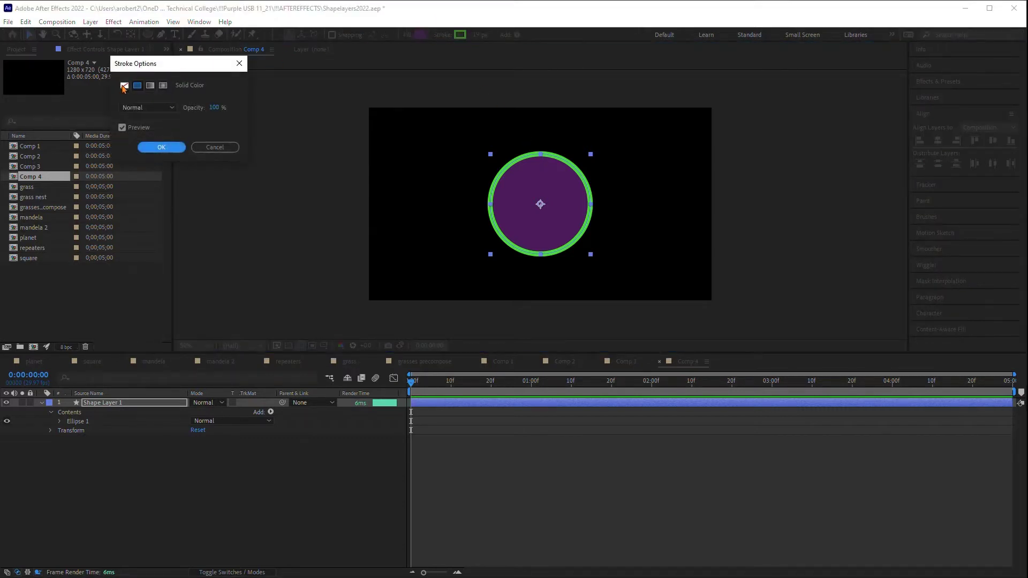
pyautogui.click(123, 86)
pyautogui.click(160, 147)
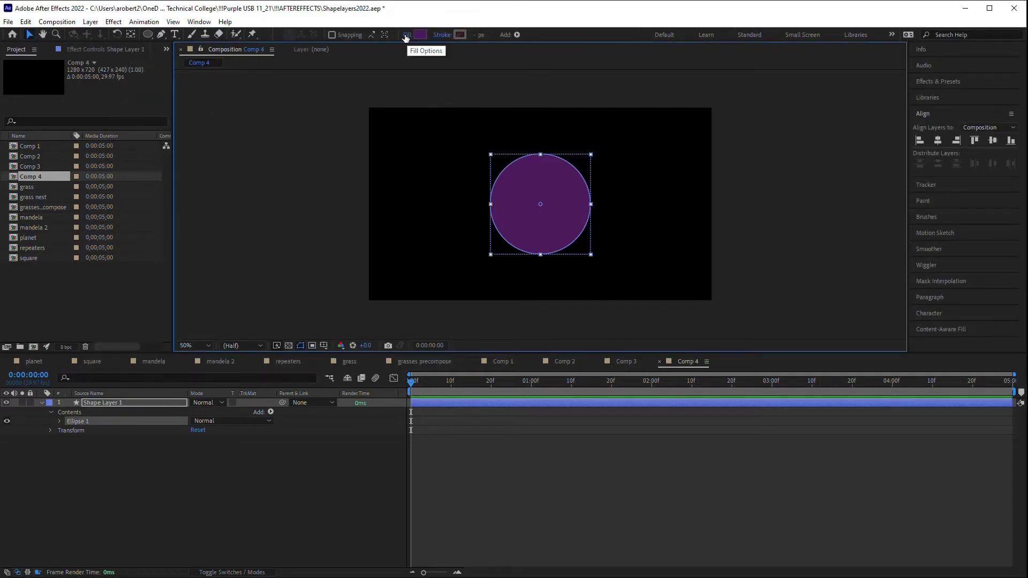
# Step: Give the circle a Radial Gradient fill with its end point dragged to the edge (168, 0)
pyautogui.click(405, 35)
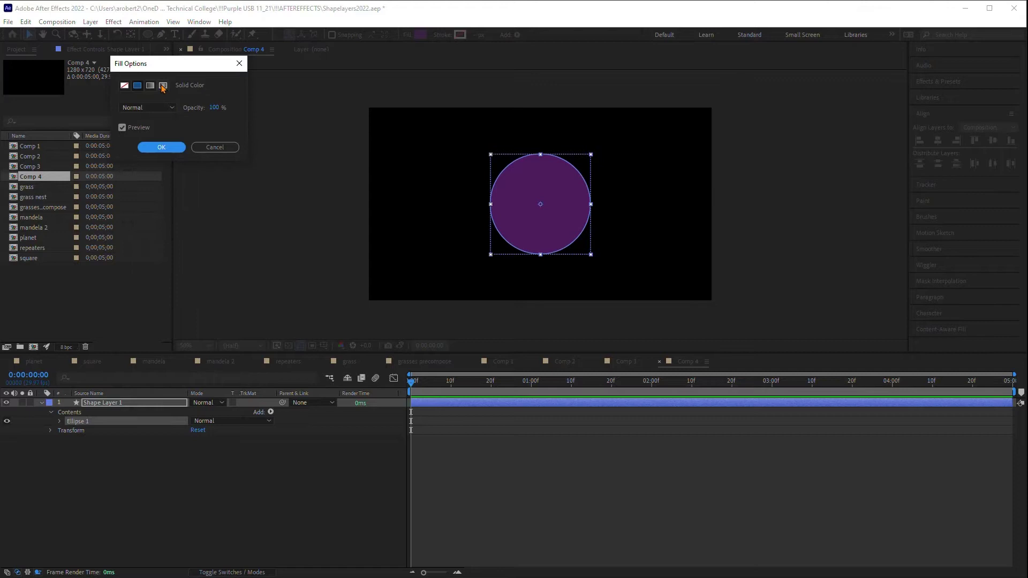
pyautogui.click(163, 87)
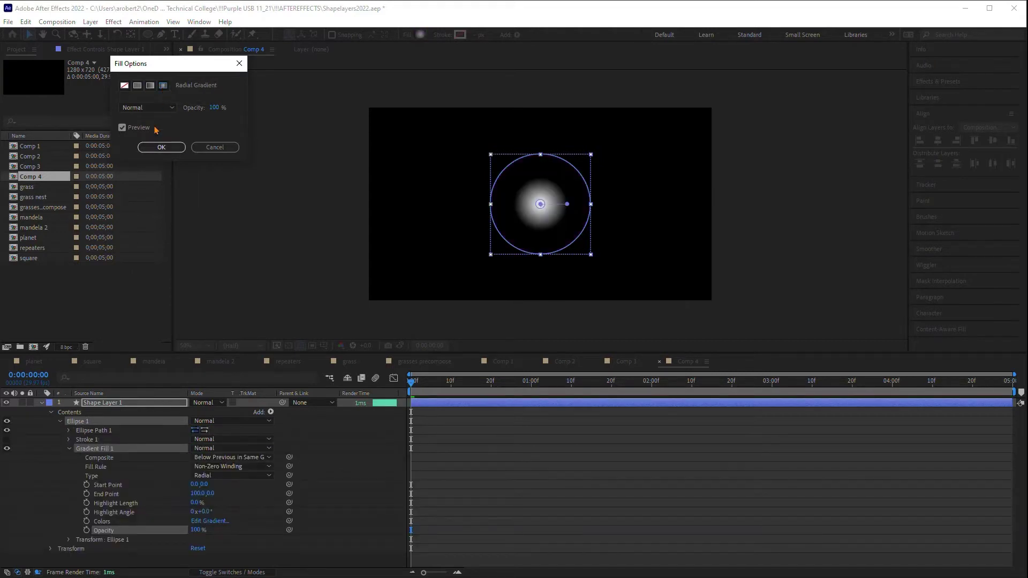
pyautogui.click(158, 146)
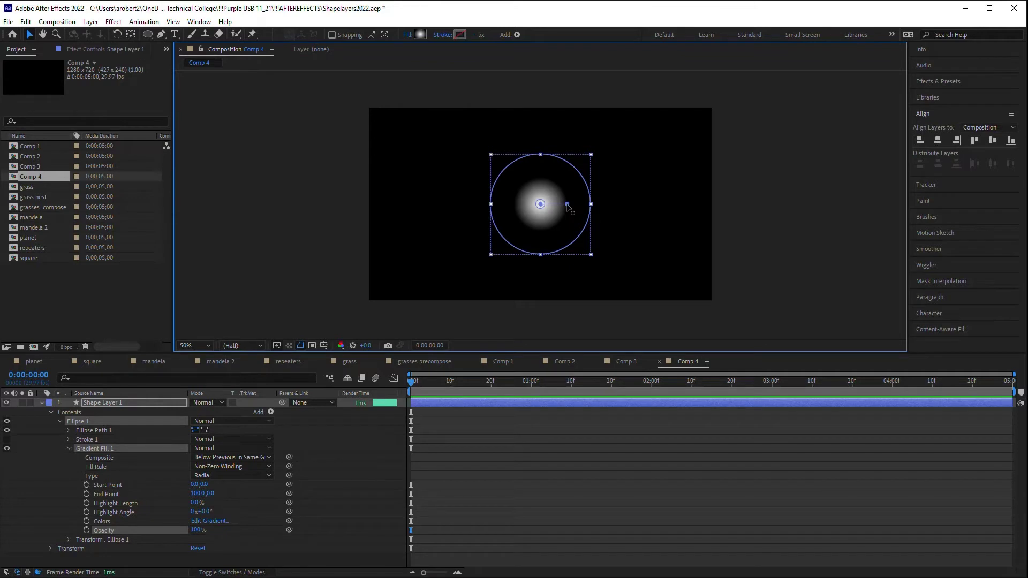
pyautogui.moveTo(567, 205); pyautogui.dragTo(587, 206)
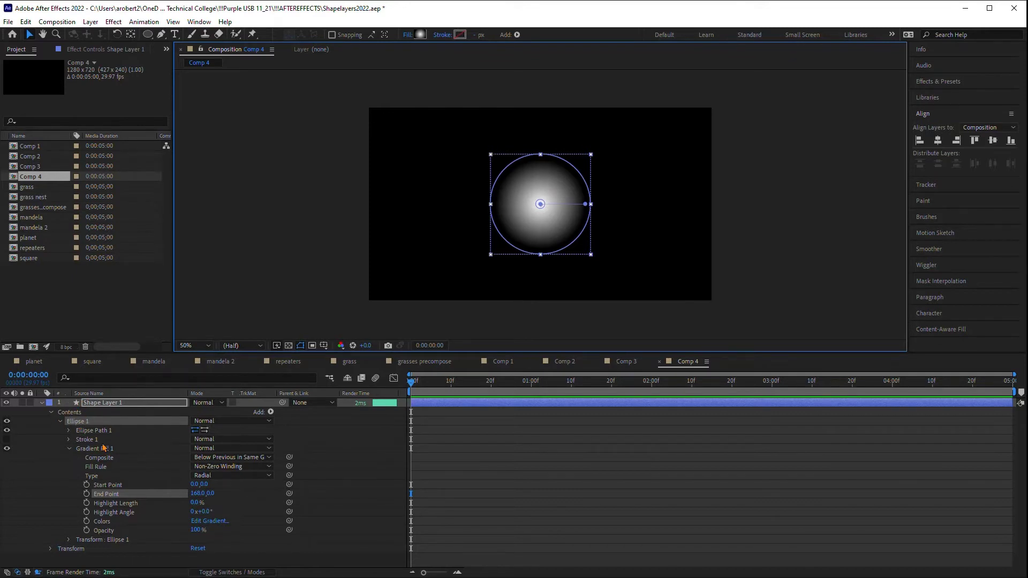
# Step: Set the gradient's centre stop to bright blue 1922E1 and outer stop to dark blue 011175
pyautogui.click(104, 523)
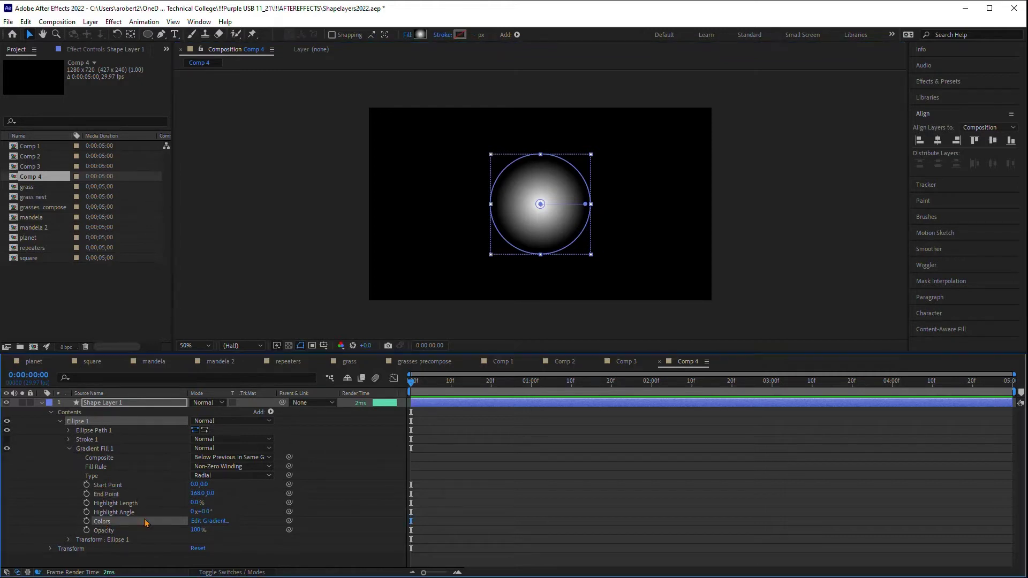
pyautogui.click(210, 522)
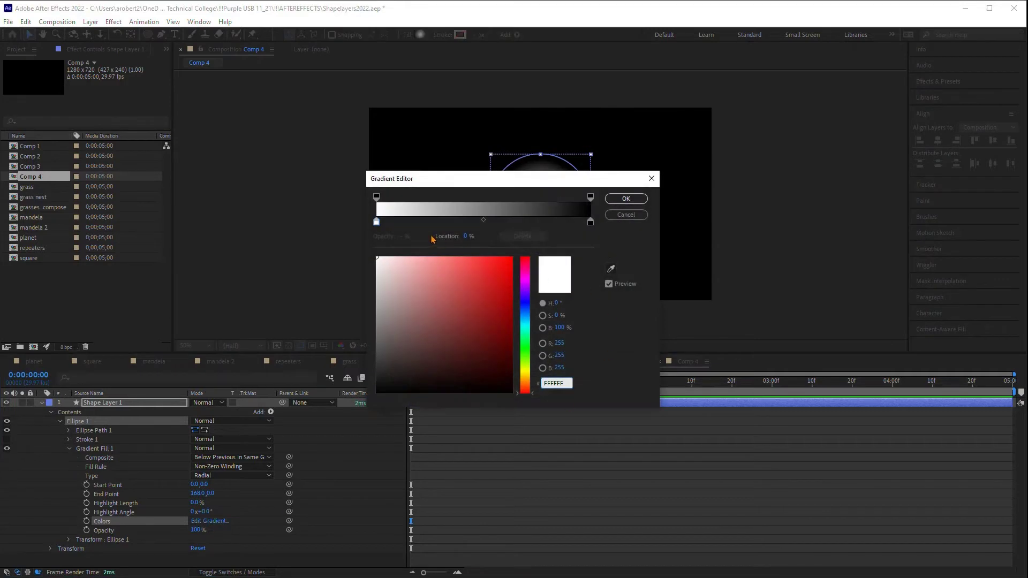
pyautogui.click(521, 304)
pyautogui.click(497, 273)
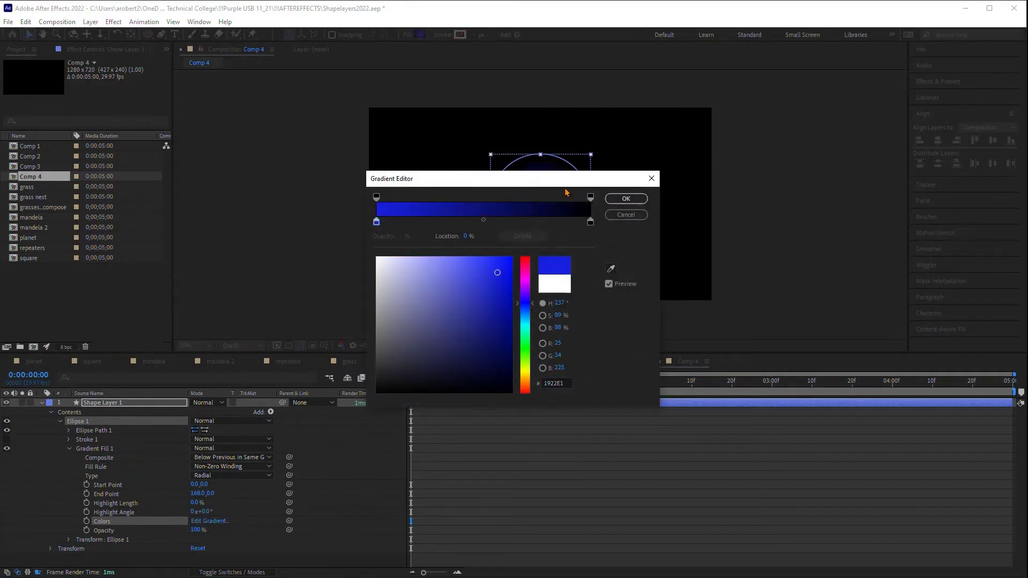
pyautogui.moveTo(548, 185); pyautogui.dragTo(386, 146)
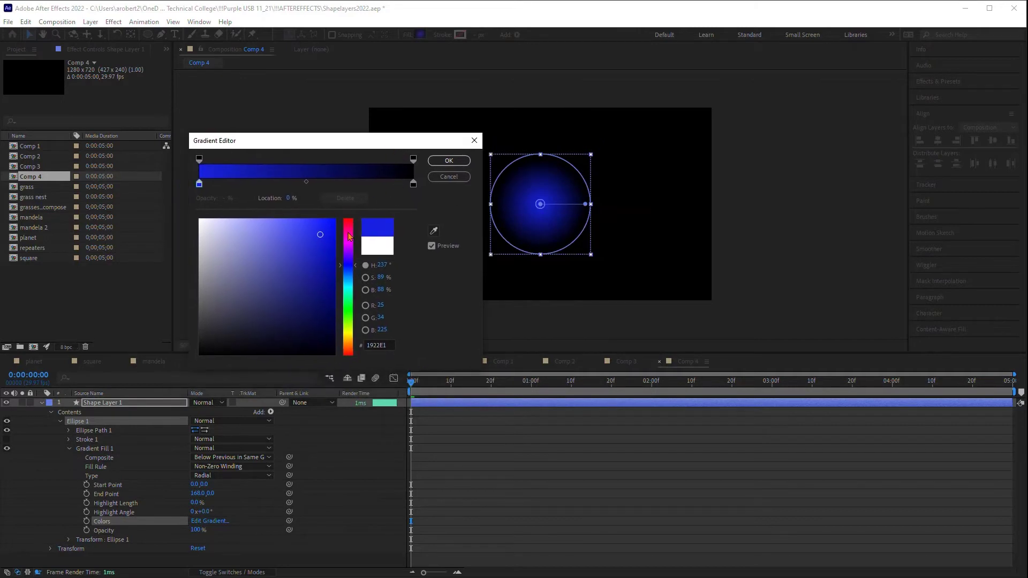
pyautogui.click(413, 184)
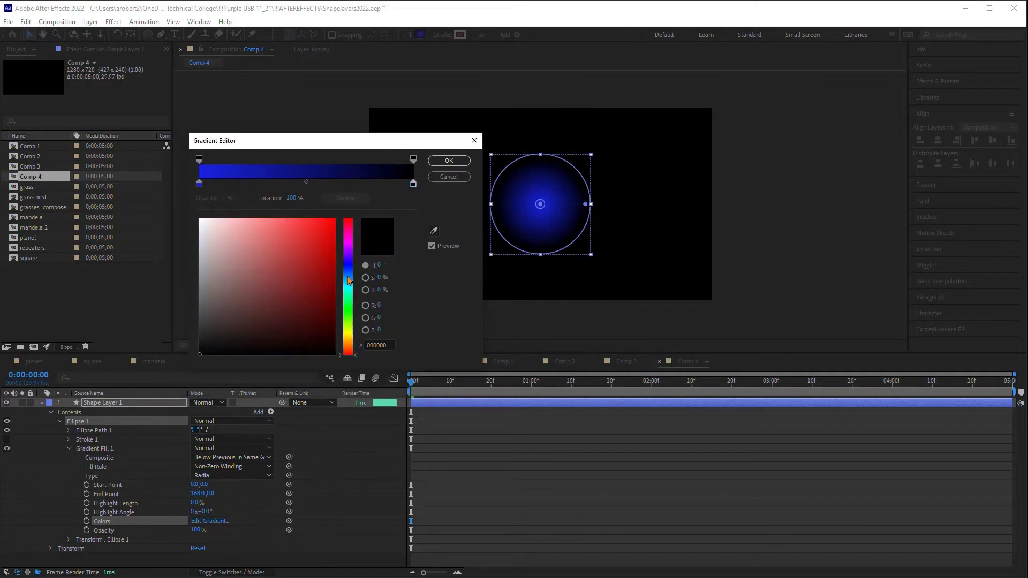
pyautogui.click(348, 267)
pyautogui.click(330, 231)
pyautogui.moveTo(329, 231); pyautogui.dragTo(334, 292)
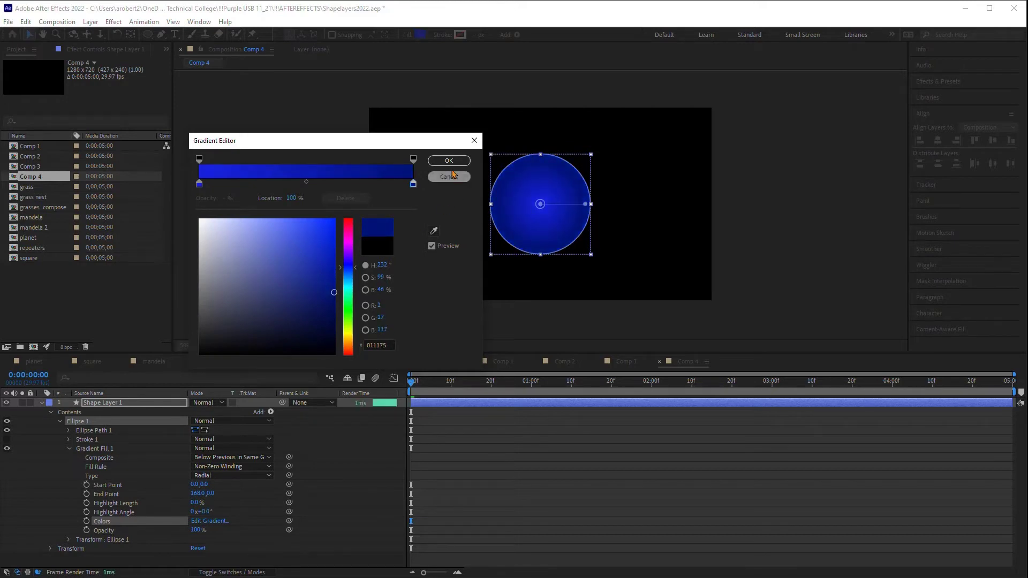
pyautogui.click(448, 161)
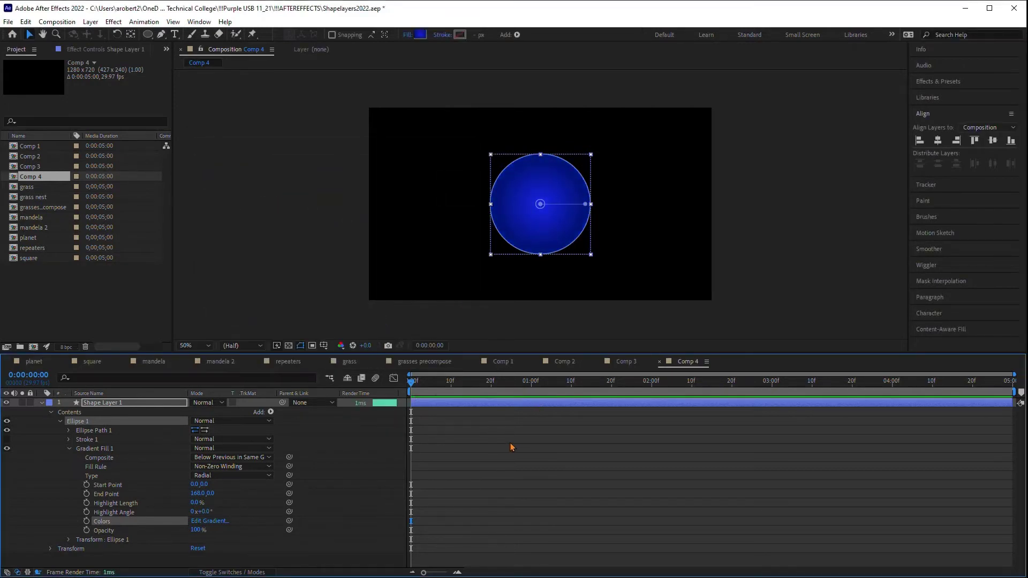
# Step: Draw a wide, flat ellipse across the planet with no fill
pyautogui.click(350, 215)
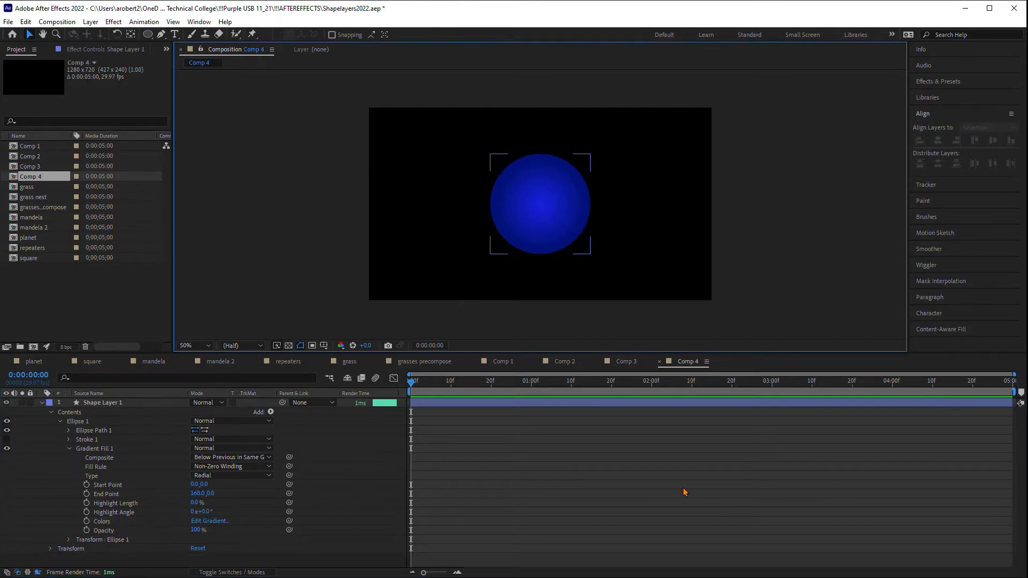
pyautogui.click(148, 36)
pyautogui.moveTo(450, 187); pyautogui.dragTo(636, 231)
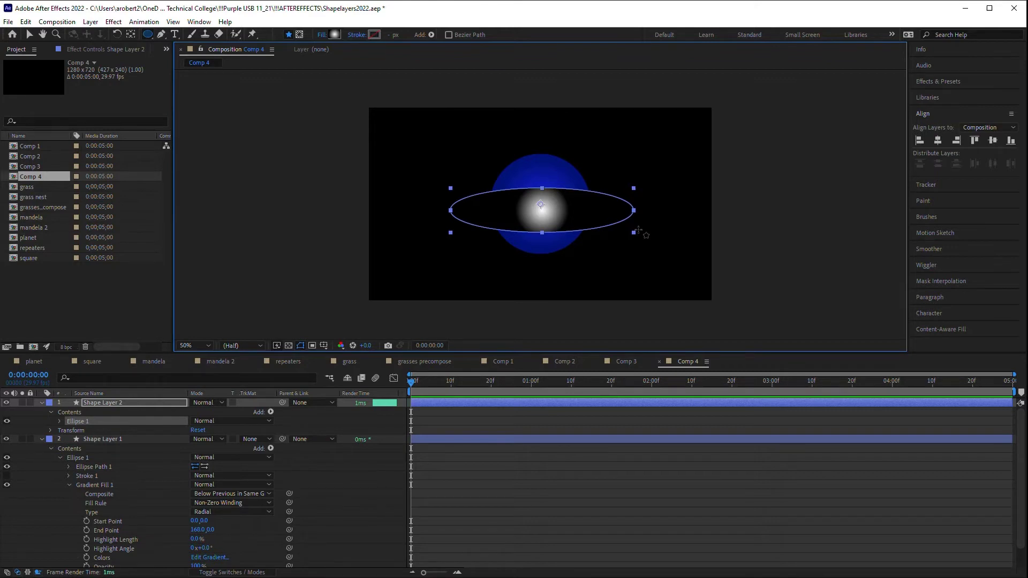
pyautogui.click(321, 35)
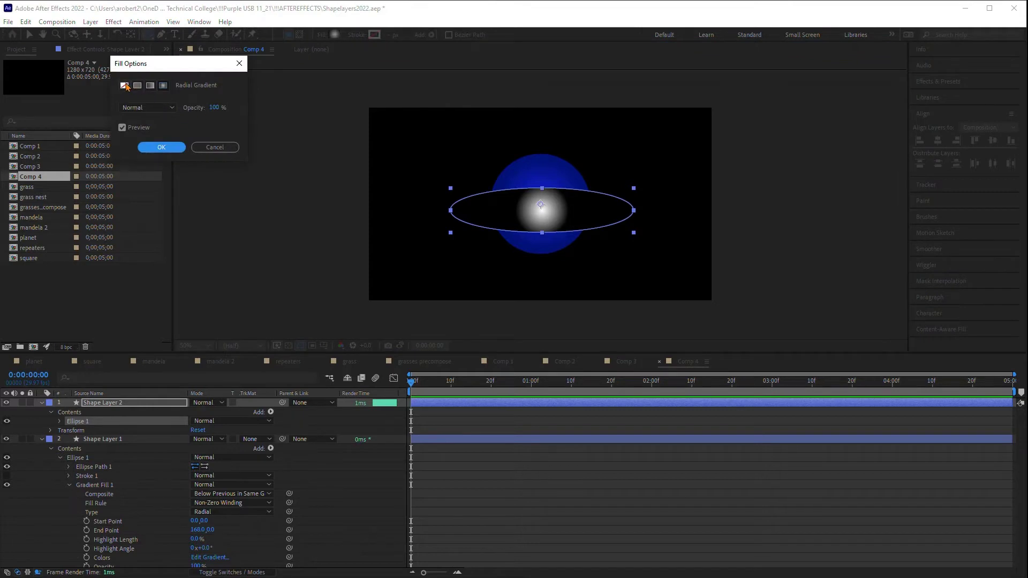
pyautogui.click(125, 85)
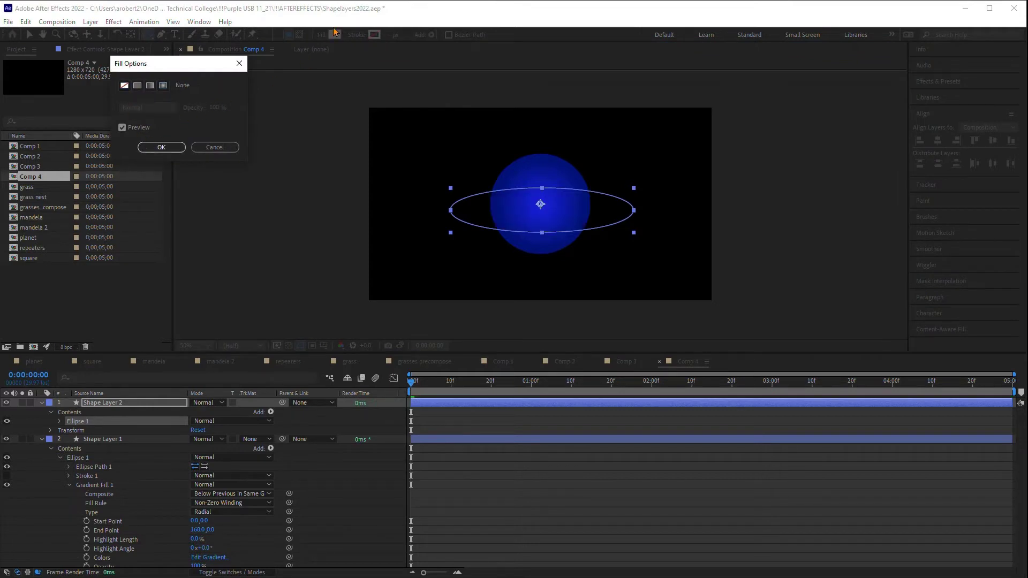
pyautogui.click(161, 148)
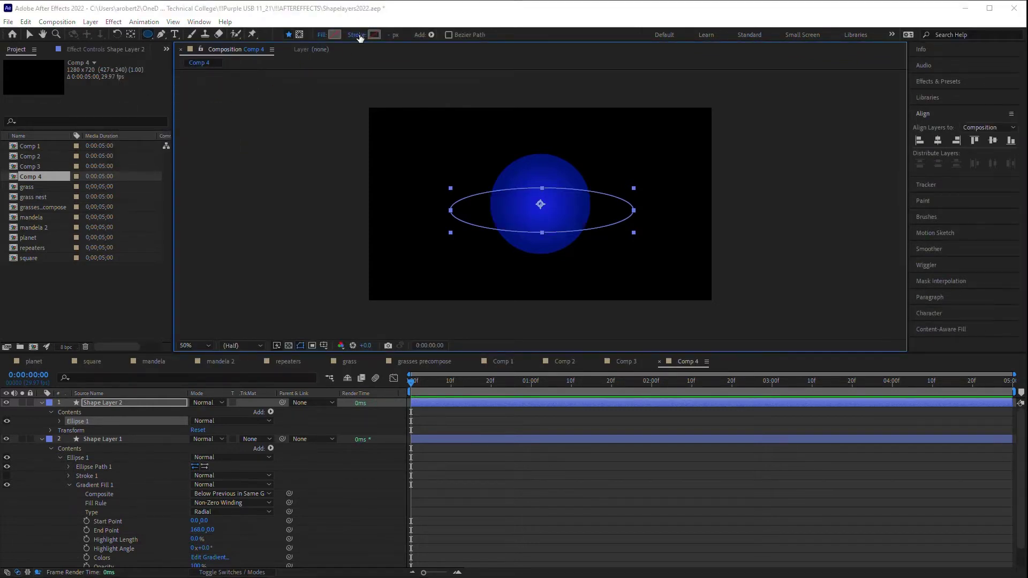
# Step: Give the ellipse a solid white stroke and select its Shape Layer 2
pyautogui.click(357, 36)
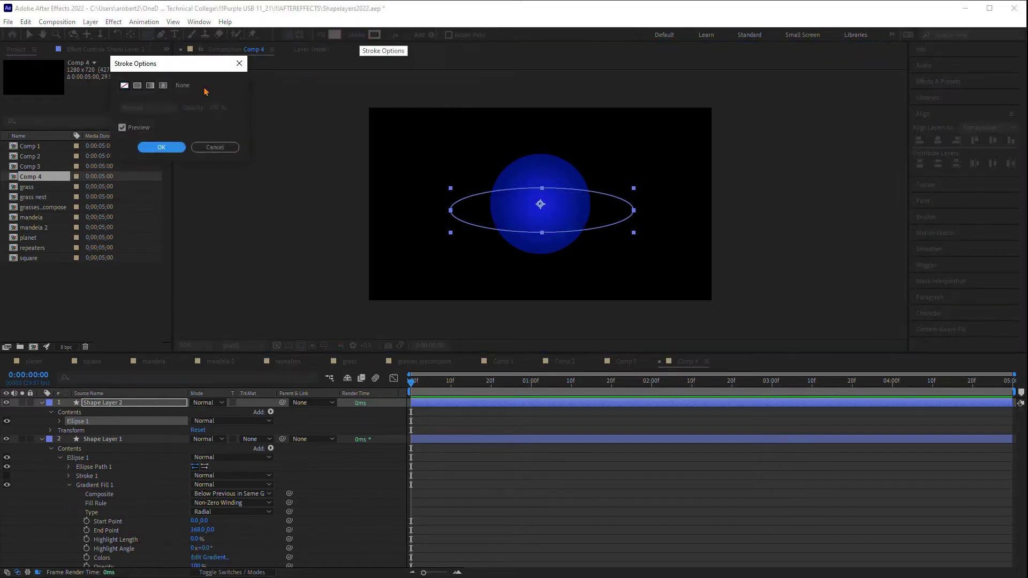
pyautogui.click(137, 87)
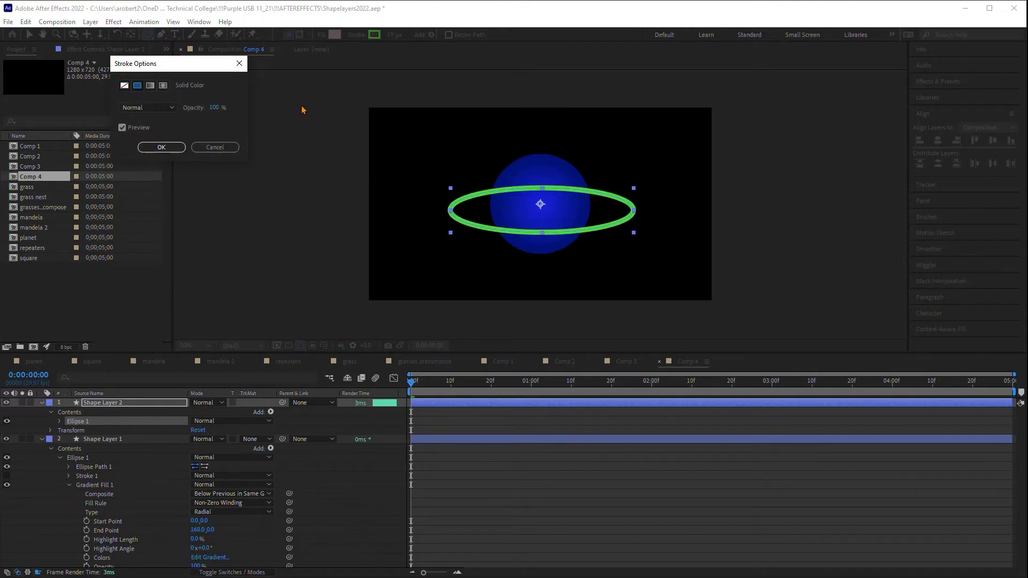
pyautogui.click(160, 147)
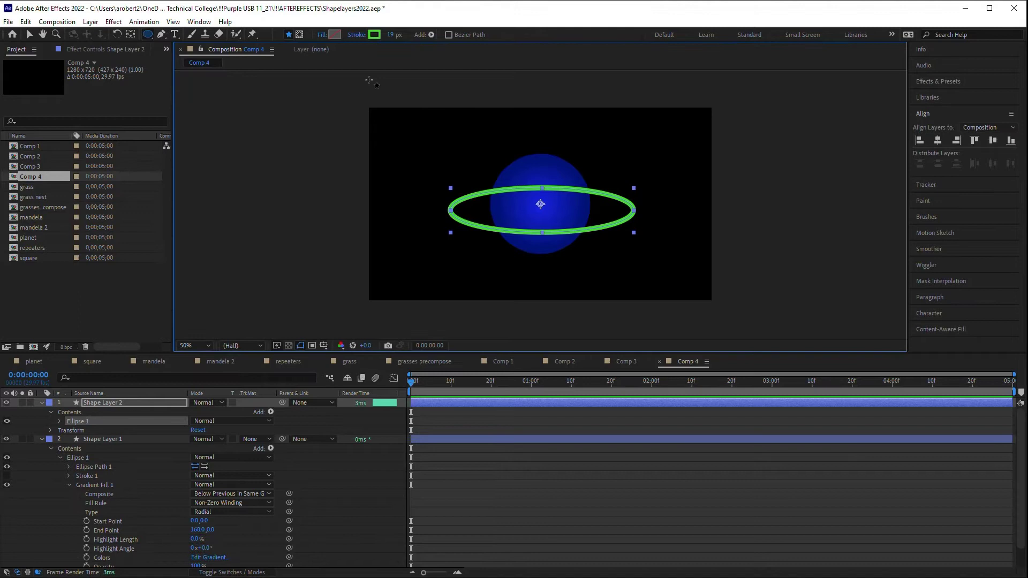
pyautogui.click(375, 35)
pyautogui.click(278, 124)
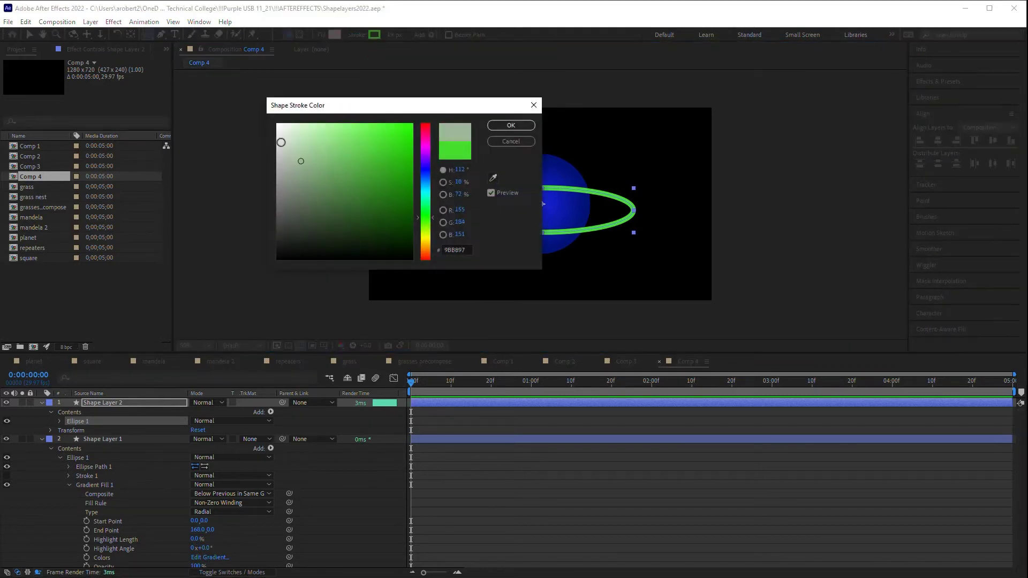
pyautogui.click(510, 126)
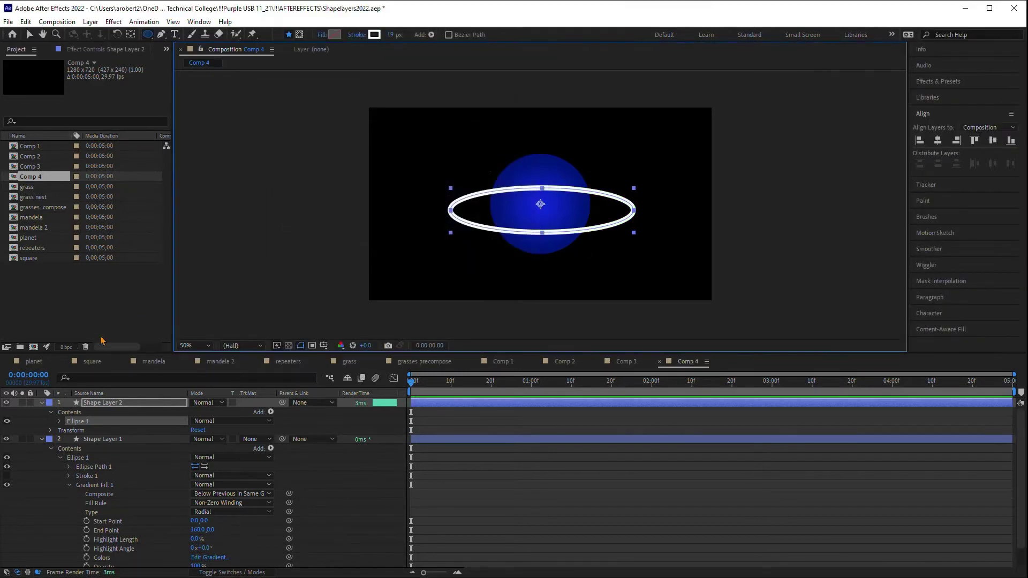
pyautogui.click(80, 421)
pyautogui.click(93, 405)
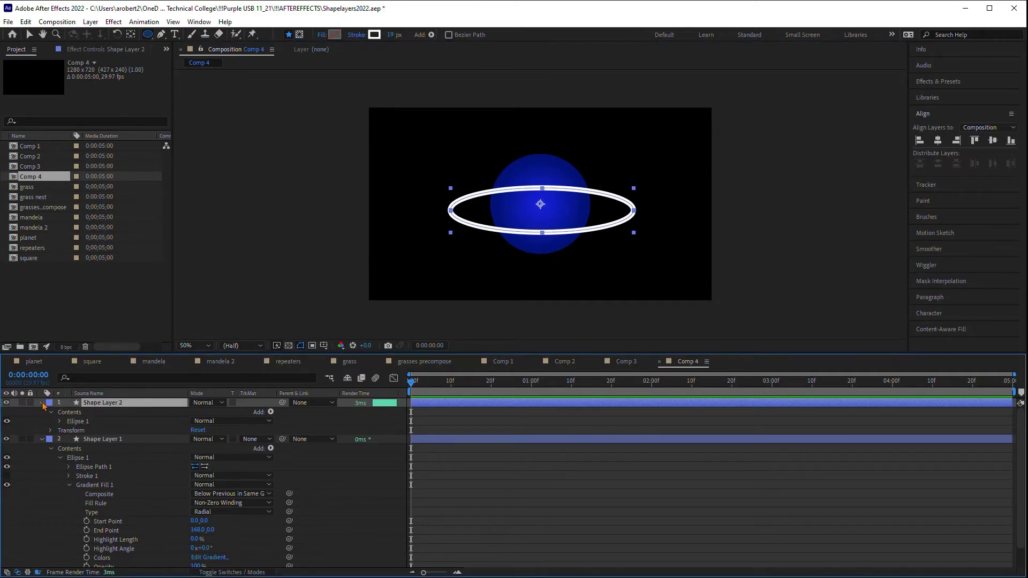
# Step: Toggle the circle's visibility to check the ring, then rename Shape Layer 1 to 'planet'
pyautogui.click(97, 440)
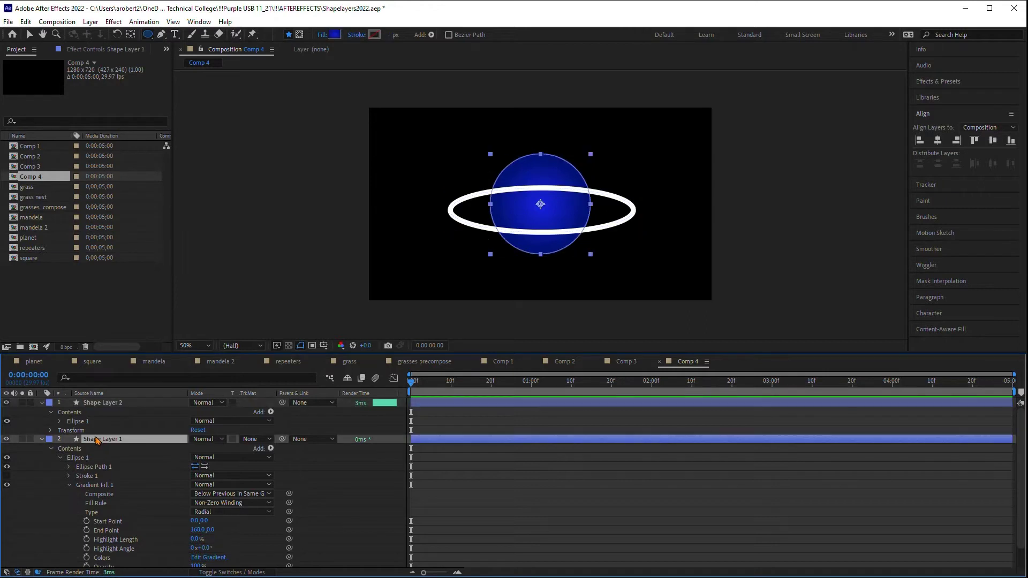
pyautogui.click(6, 439)
pyautogui.click(6, 439)
pyautogui.click(6, 439)
pyautogui.click(6, 440)
pyautogui.rightClick(95, 440)
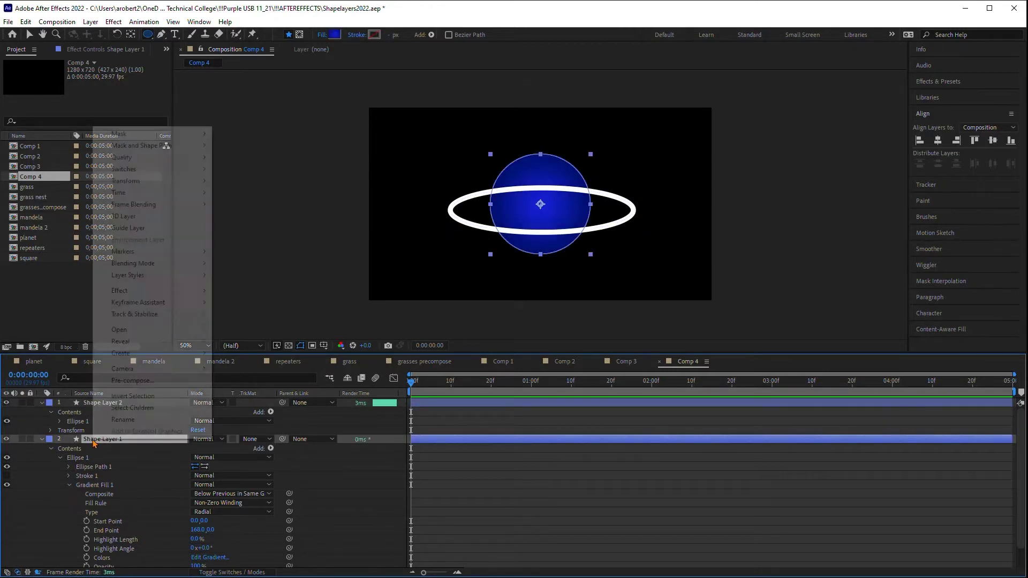
pyautogui.click(123, 418)
pyautogui.write('planet')
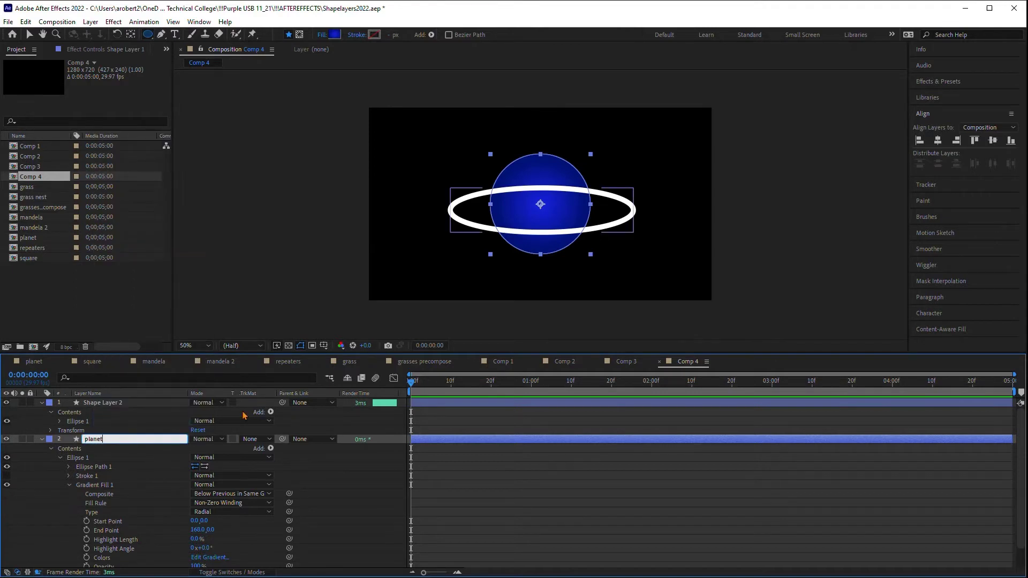
pyautogui.press('Return')
# Step: Rename Shape Layer 2 to 'rings'
pyautogui.click(87, 404)
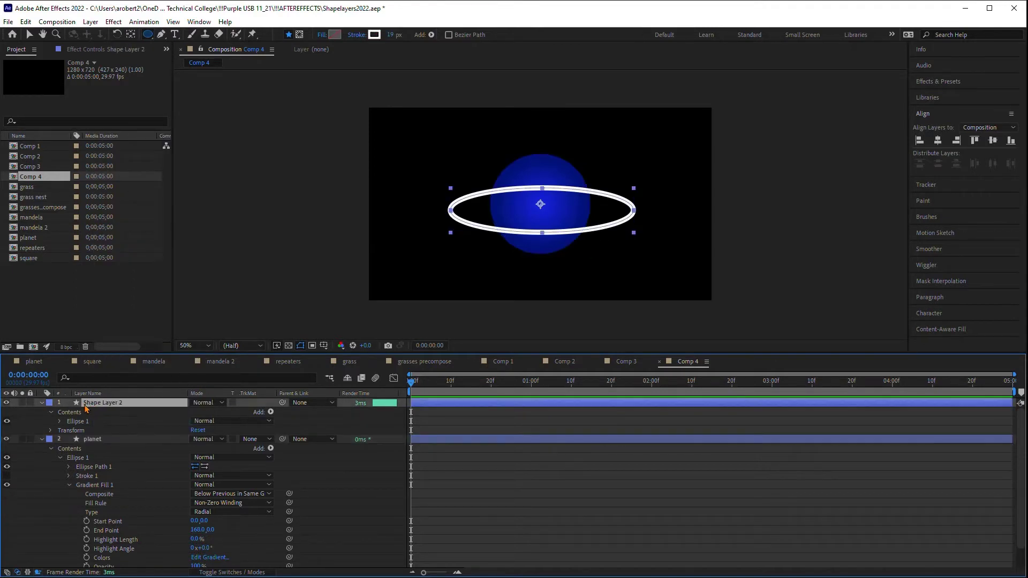
pyautogui.rightClick(85, 406)
pyautogui.click(105, 389)
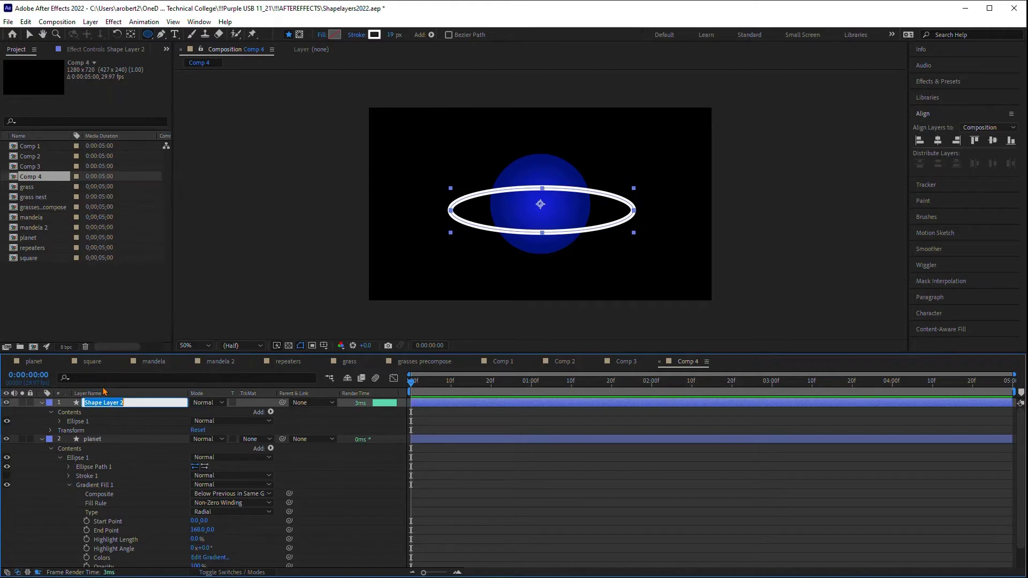
pyautogui.write('rings')
pyautogui.press('Return')
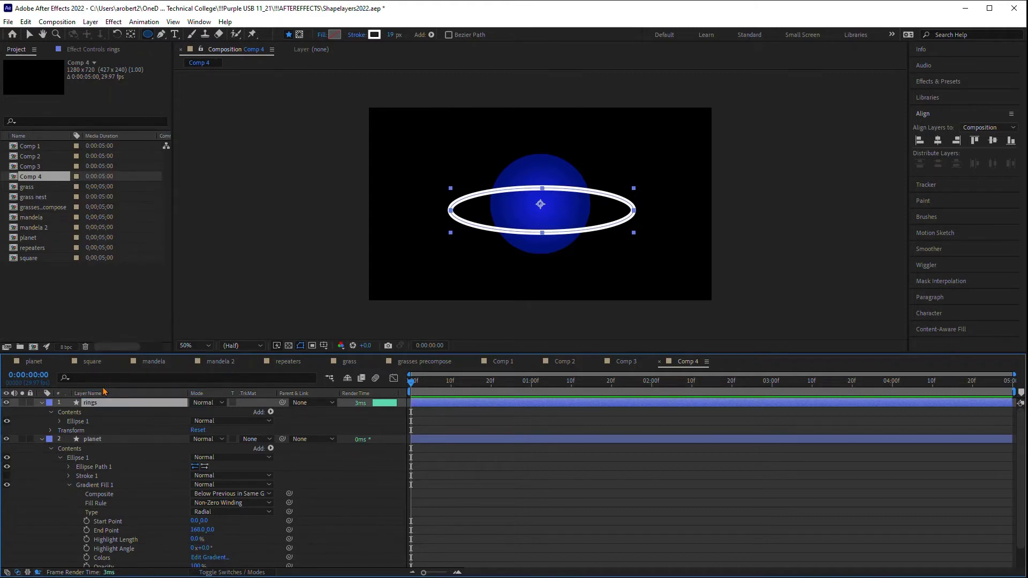
pyautogui.click(75, 421)
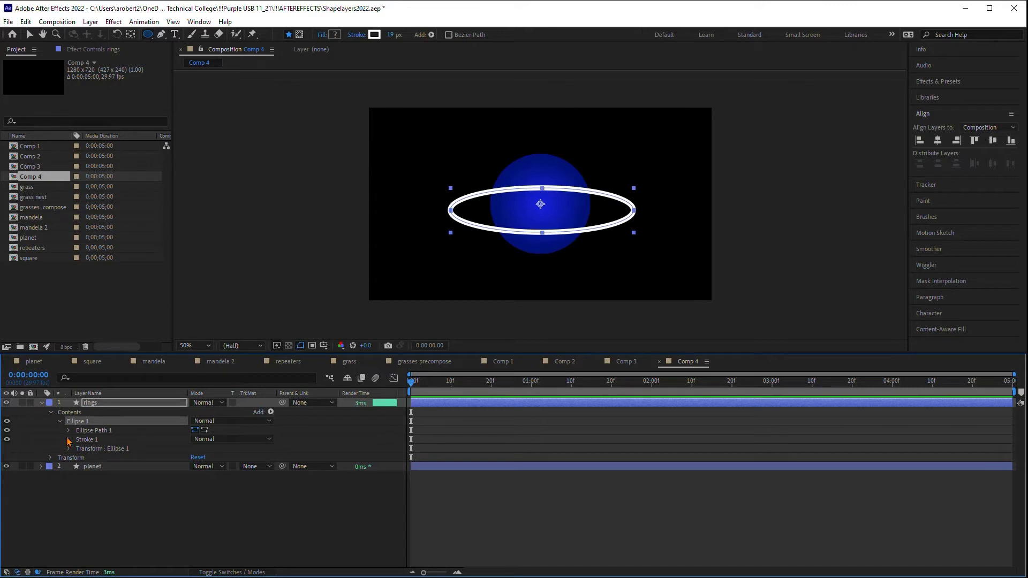
# Step: Add dashes to the ring's stroke with Round Cap, Dash 48 and a 20 px width
pyautogui.click(69, 441)
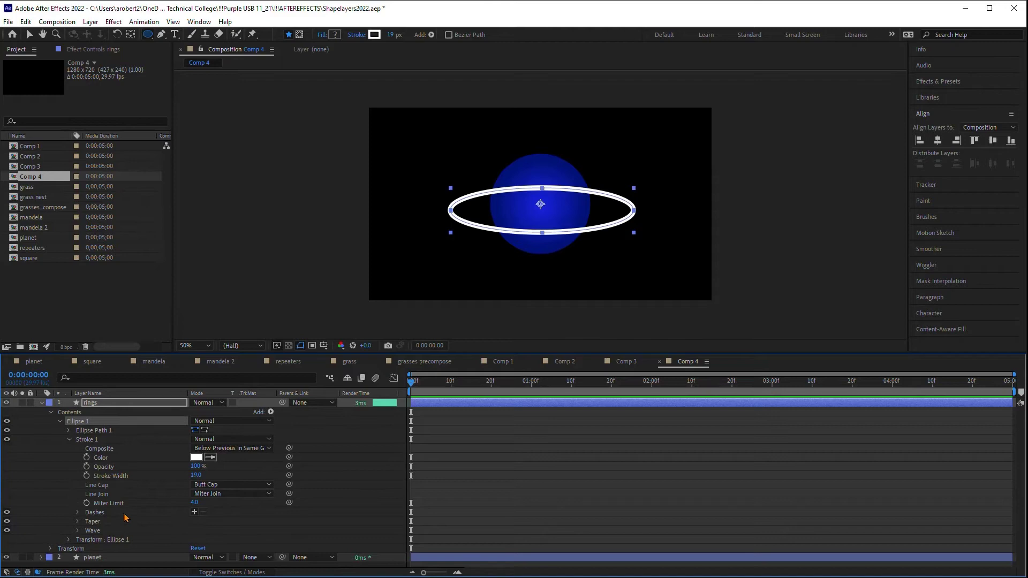
pyautogui.click(194, 512)
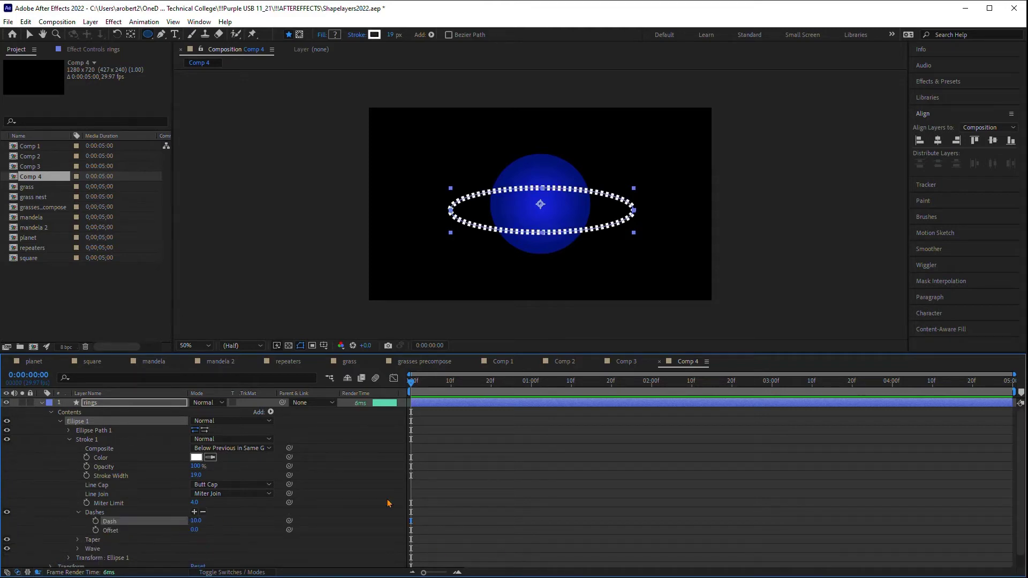
pyautogui.click(212, 488)
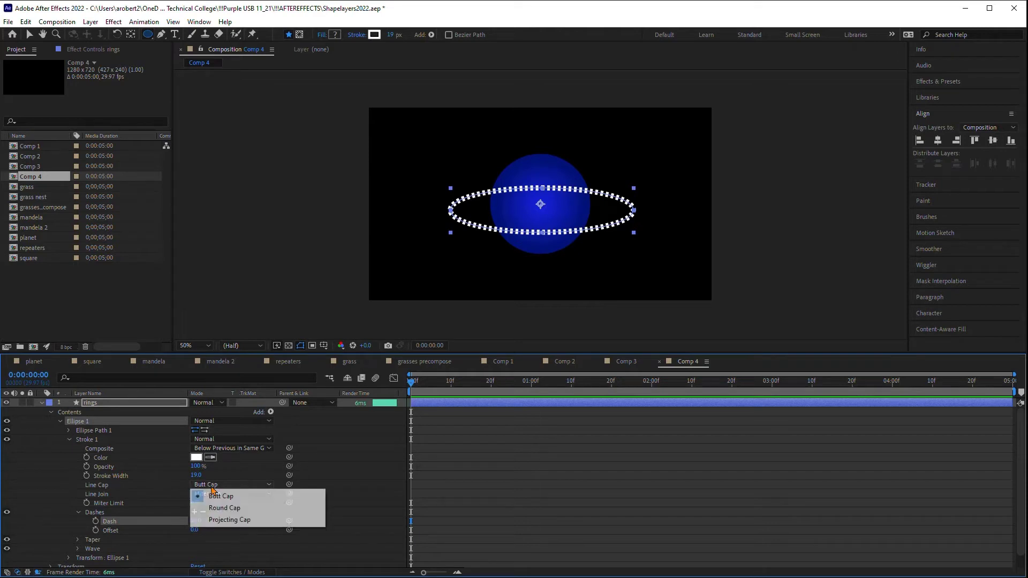
pyautogui.click(217, 509)
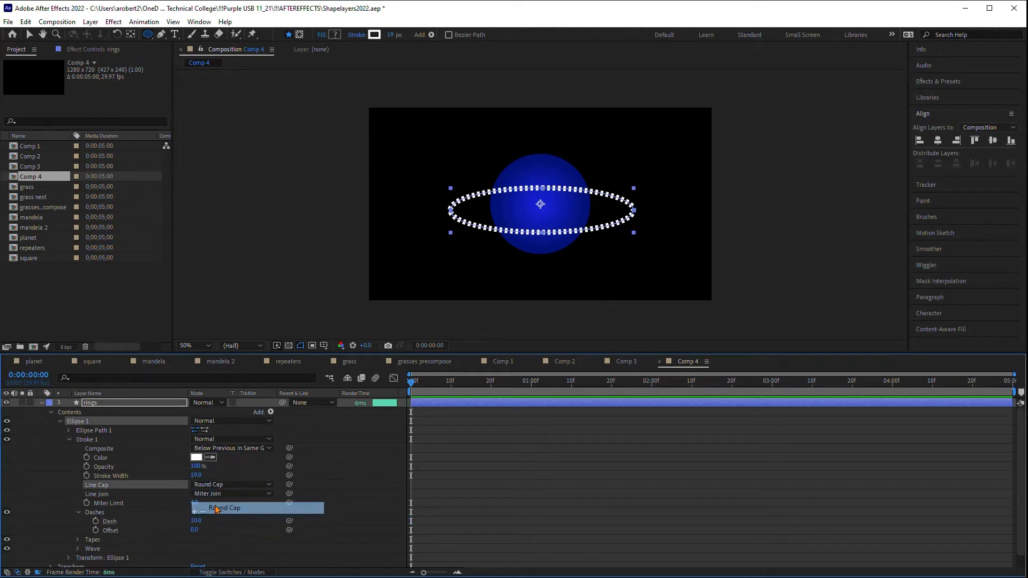
pyautogui.moveTo(193, 502); pyautogui.dragTo(210, 518)
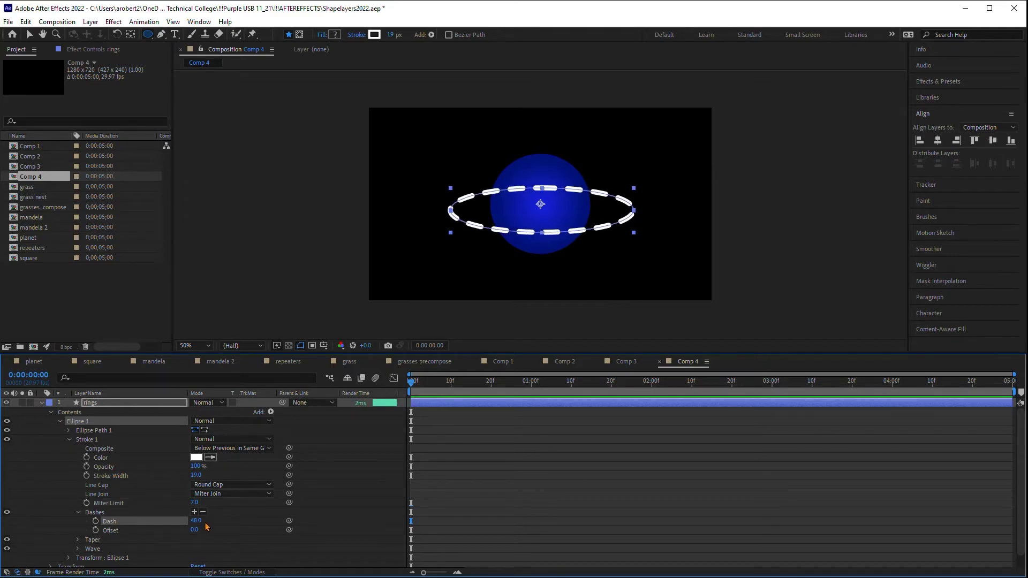
pyautogui.click(196, 475)
pyautogui.write('20')
pyautogui.press('Return')
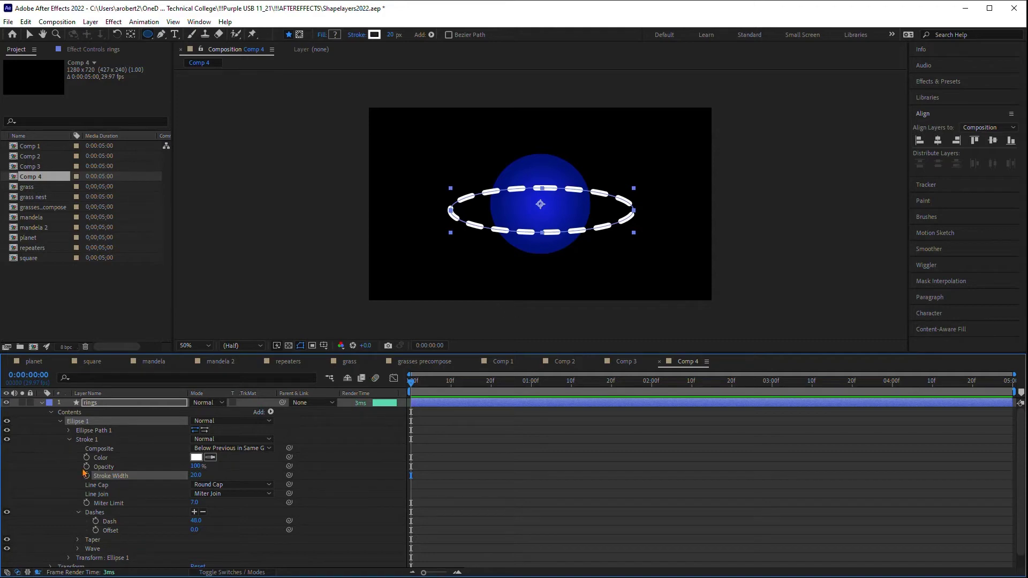
# Step: Set the rings layer's Transform: Ellipse 1 Rotation to 0x+13.0°
pyautogui.scroll(-1, 60, 528)
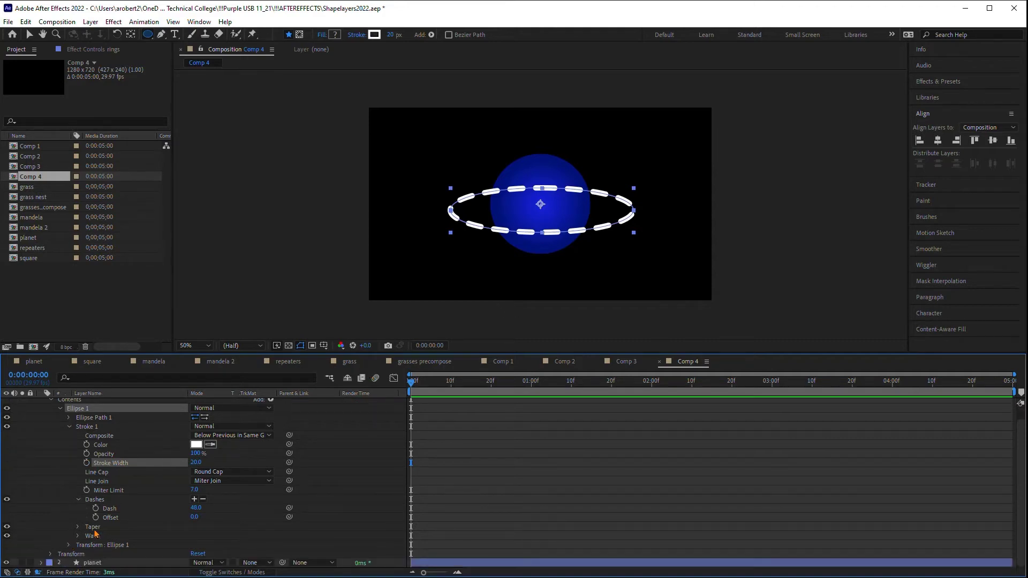
pyautogui.click(70, 554)
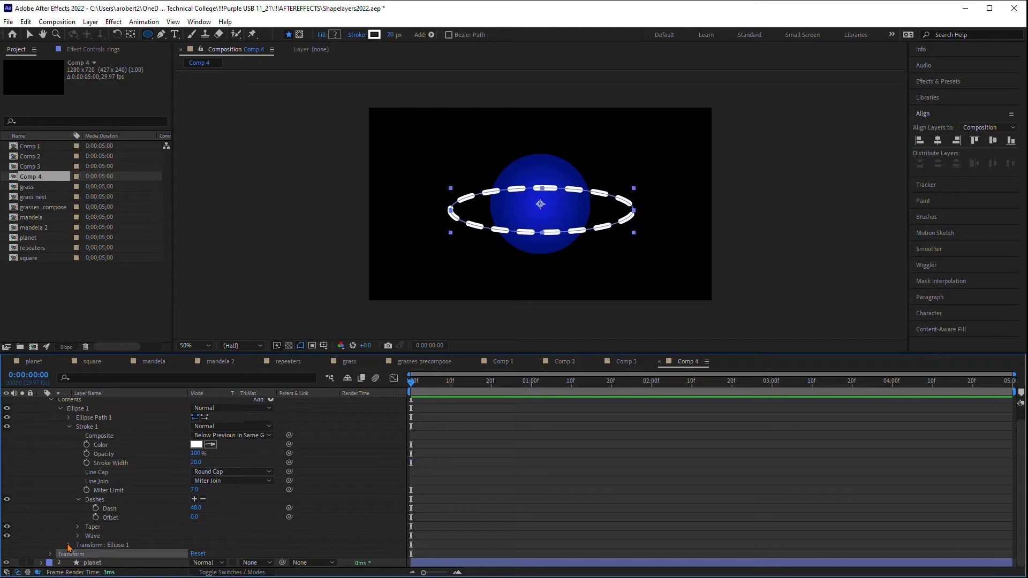
pyautogui.click(69, 545)
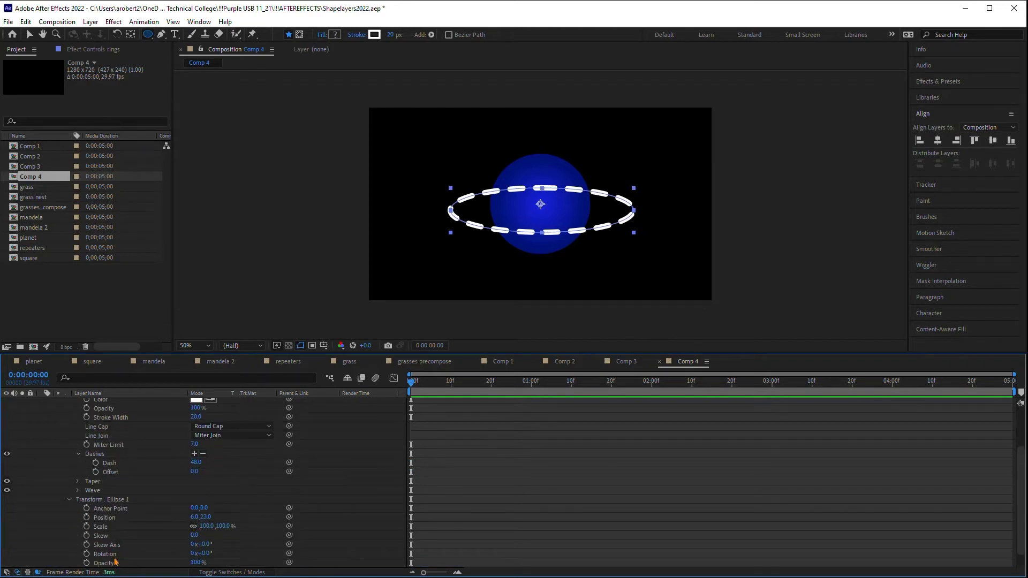
pyautogui.moveTo(205, 556); pyautogui.dragTo(212, 555)
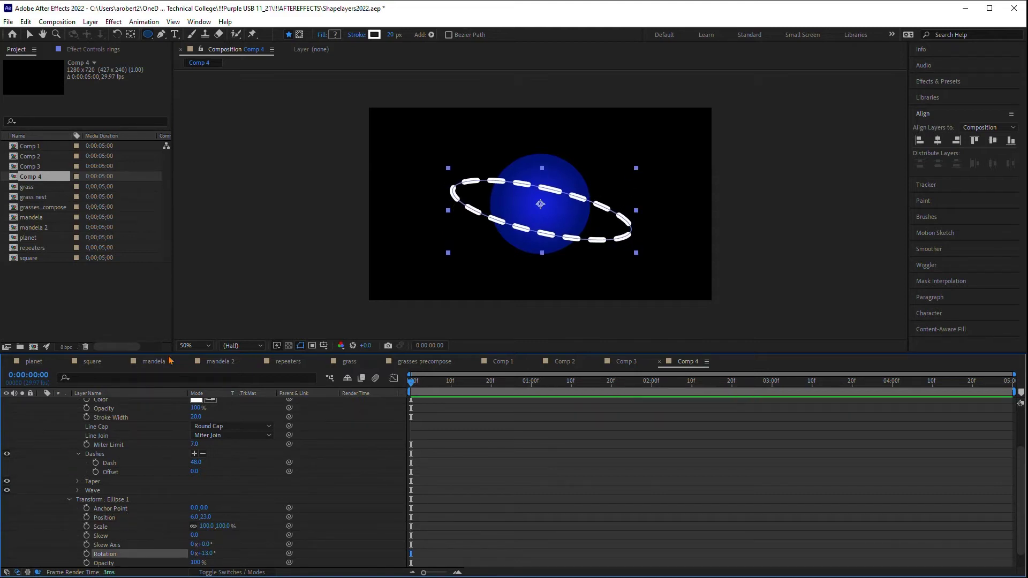
# Step: Keyframe the dash Offset from frame 0 to a higher value at the clip's end, then preview
pyautogui.click(108, 474)
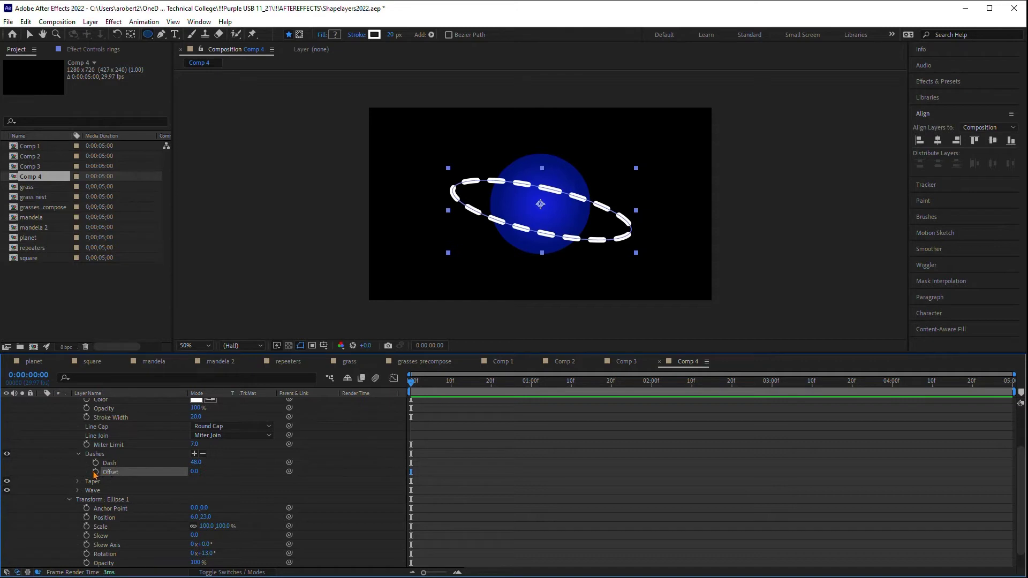
pyautogui.click(95, 472)
pyautogui.moveTo(412, 387); pyautogui.dragTo(1009, 381)
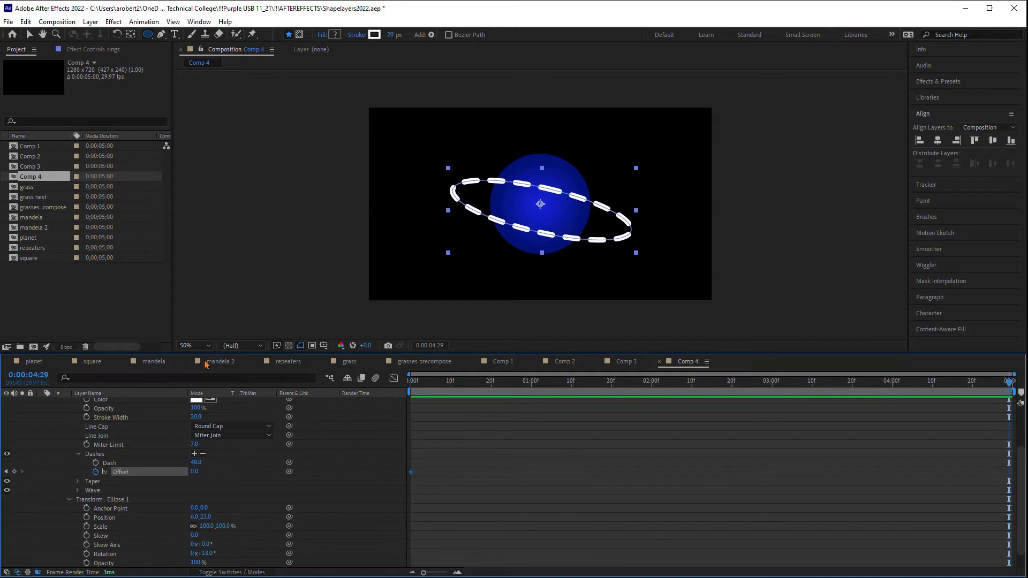
pyautogui.moveTo(194, 473); pyautogui.dragTo(199, 471)
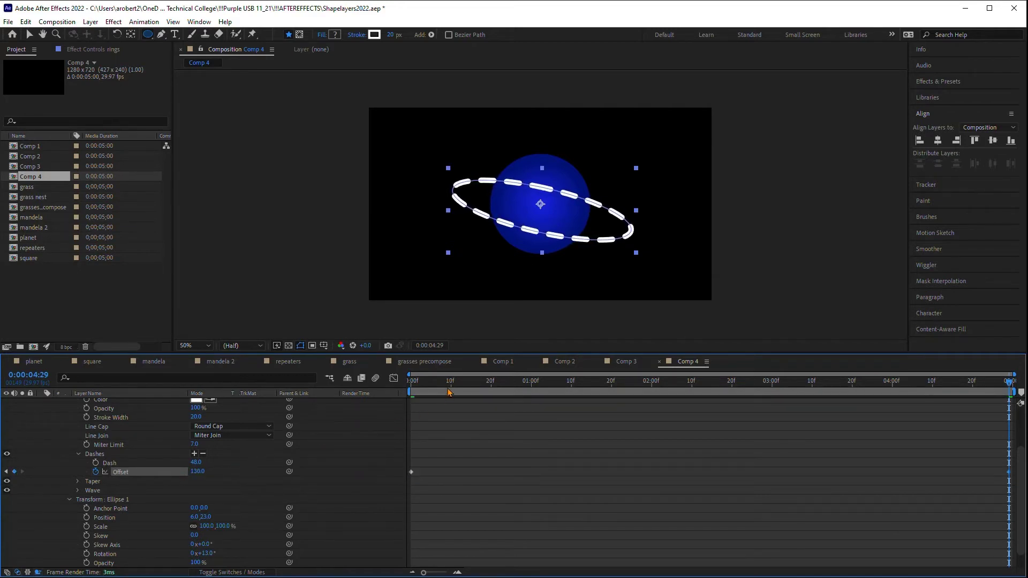
pyautogui.moveTo(452, 383); pyautogui.dragTo(358, 388)
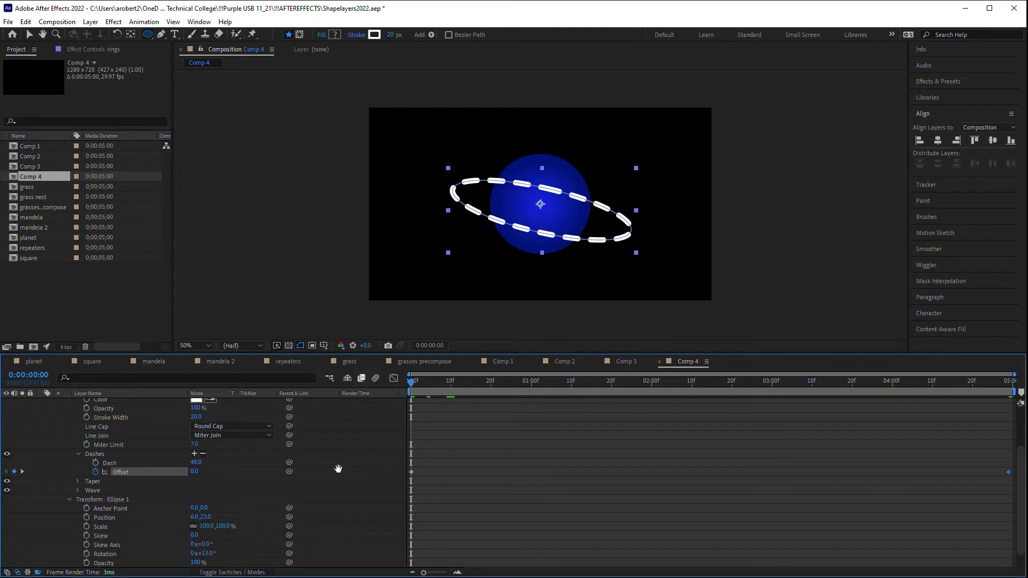
pyautogui.press('space')
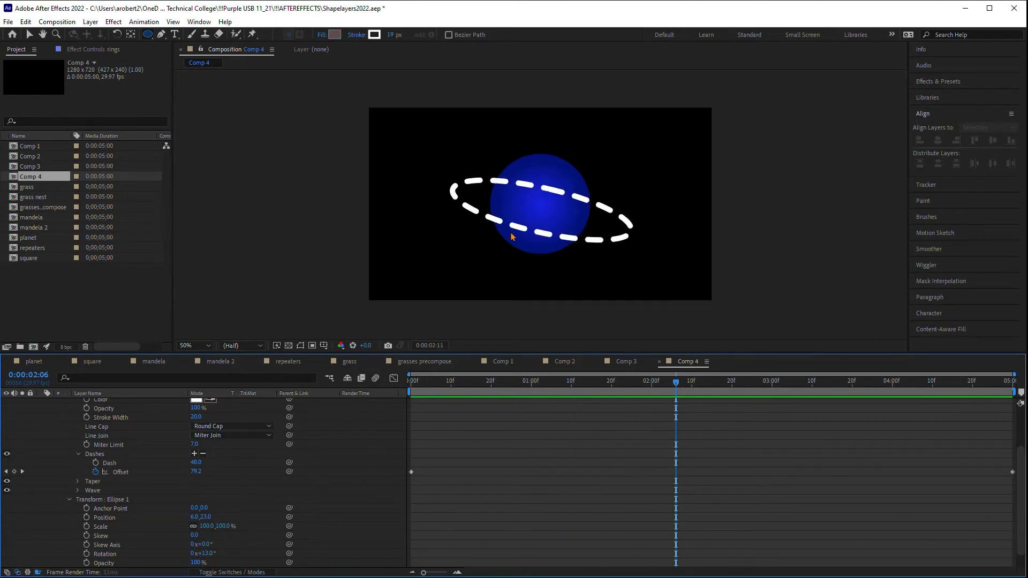
# Step: Stop the preview, collapse the rings layer, and duplicate the planet layer as planet 2
pyautogui.click(48, 501)
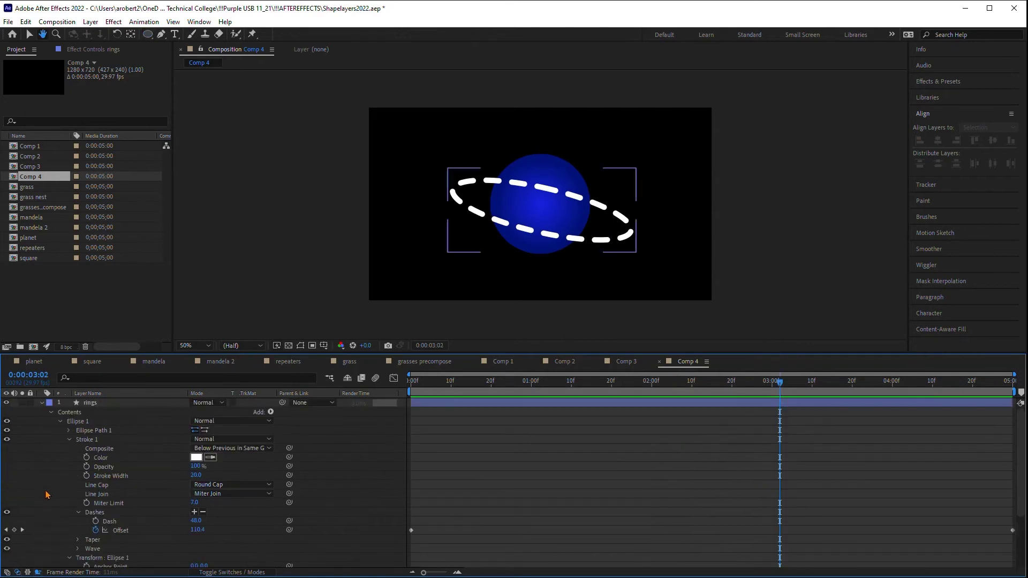
pyautogui.click(43, 404)
pyautogui.click(116, 423)
pyautogui.click(107, 412)
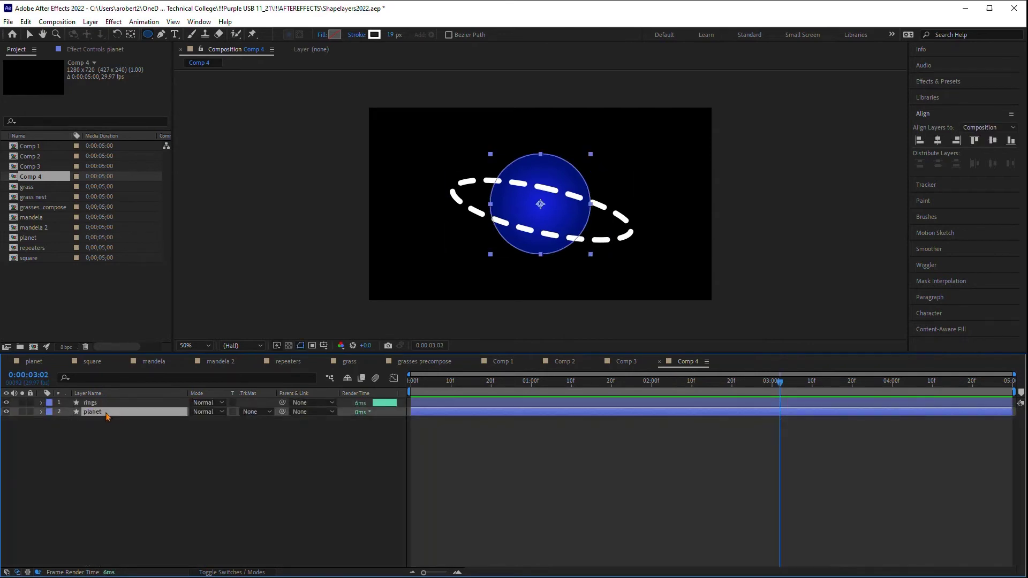
pyautogui.hotkey('ctrl', 'd')
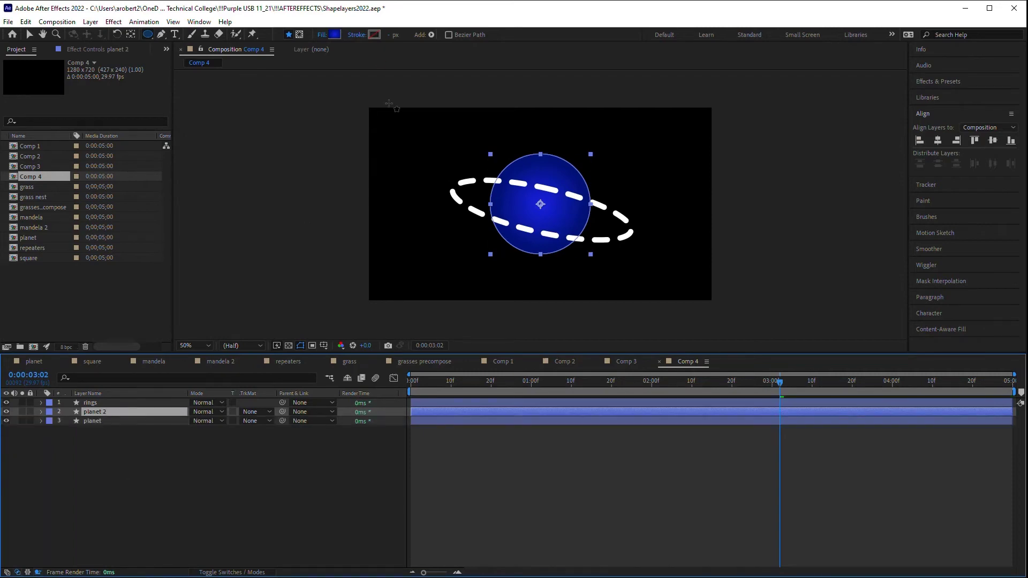
# Step: Try a magenta-pink centre colour on planet 2's gradient, then undo it
pyautogui.click(335, 34)
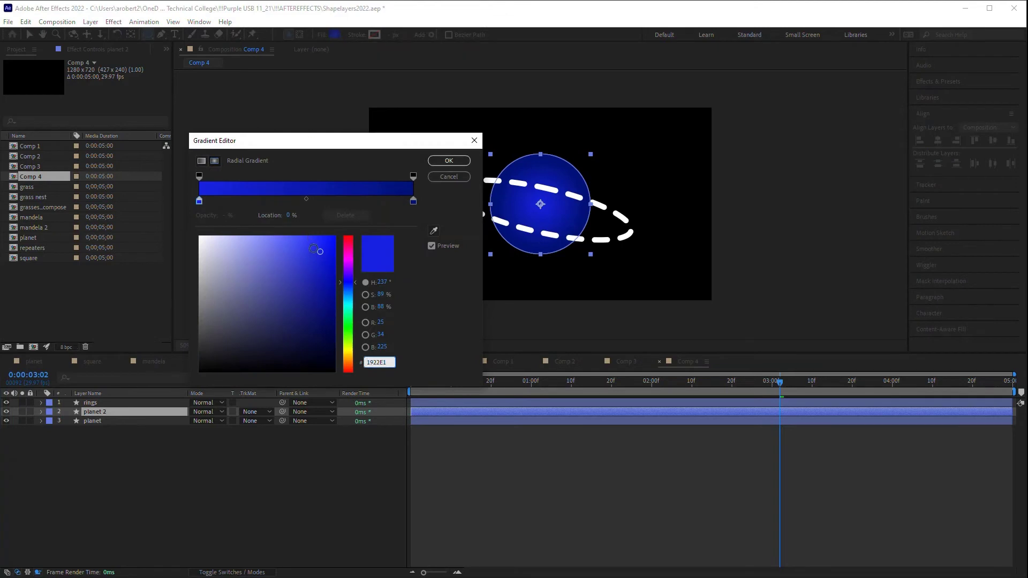
pyautogui.click(327, 240)
pyautogui.click(348, 250)
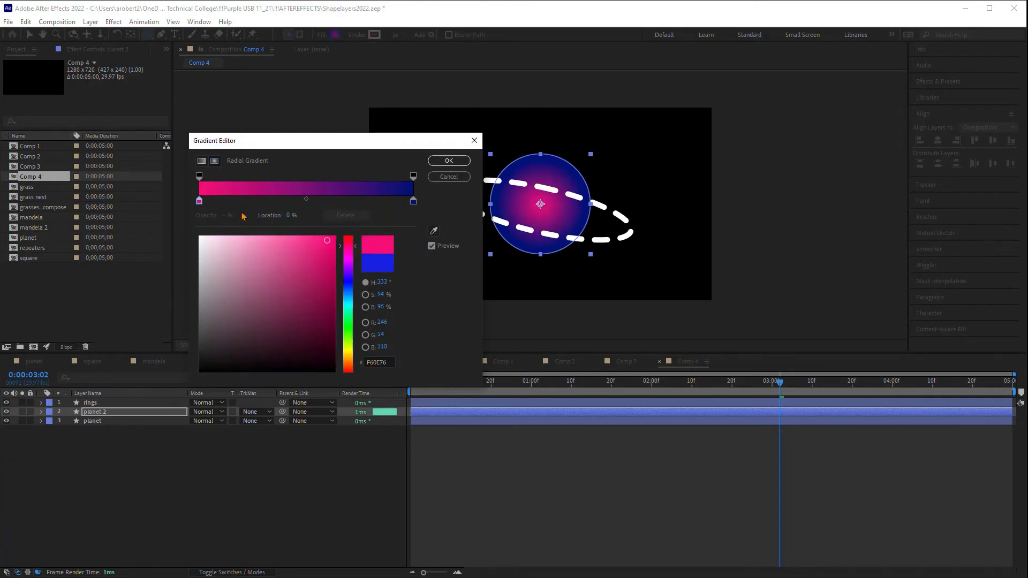
pyautogui.click(449, 161)
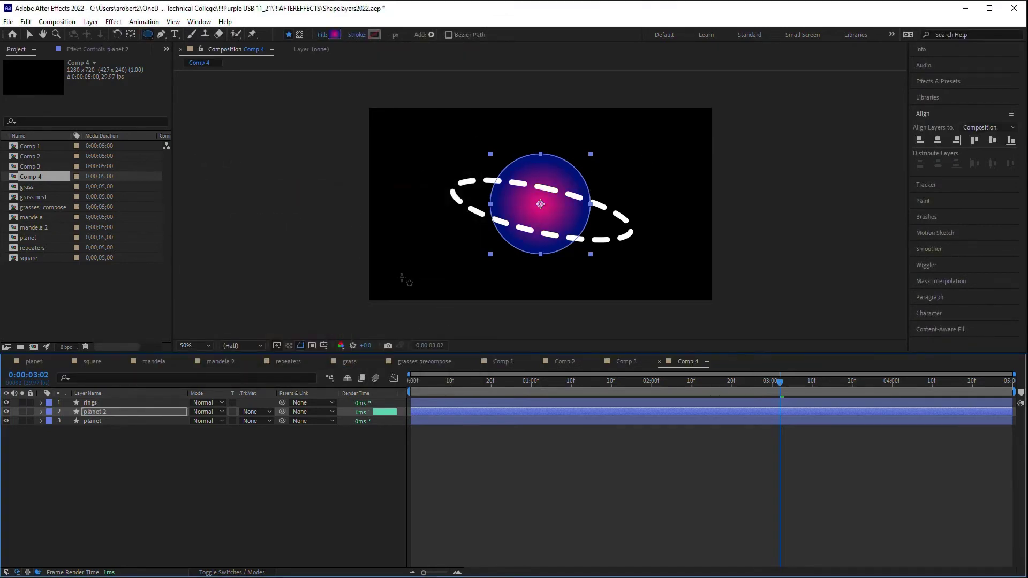
pyautogui.hotkey('ctrl', 'z')
# Step: Rename the 'planet 2' layer to 'mask' and drag it above rings to the top of the stack
pyautogui.rightClick(89, 413)
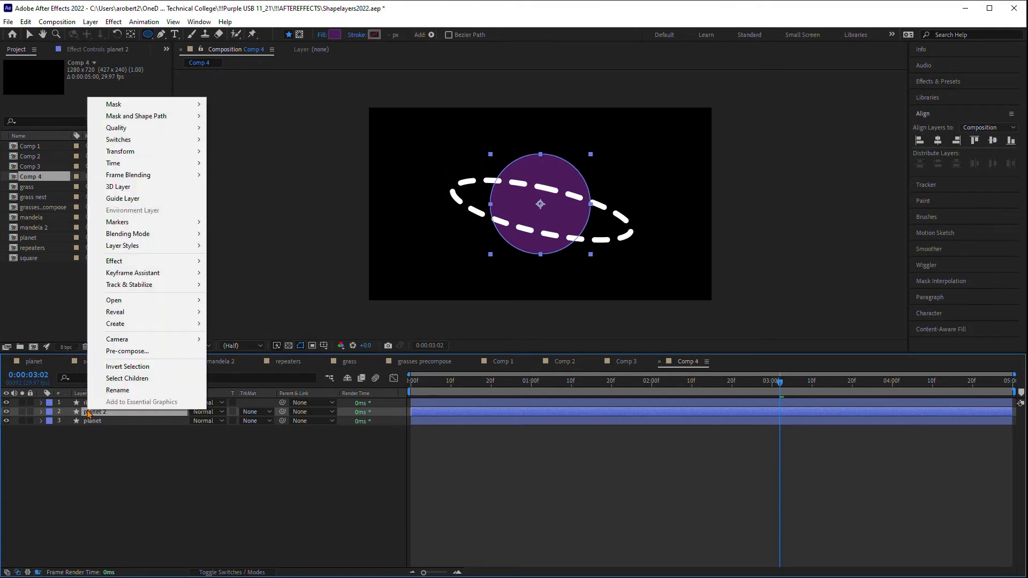
pyautogui.click(118, 390)
pyautogui.write('mask')
pyautogui.press('Return')
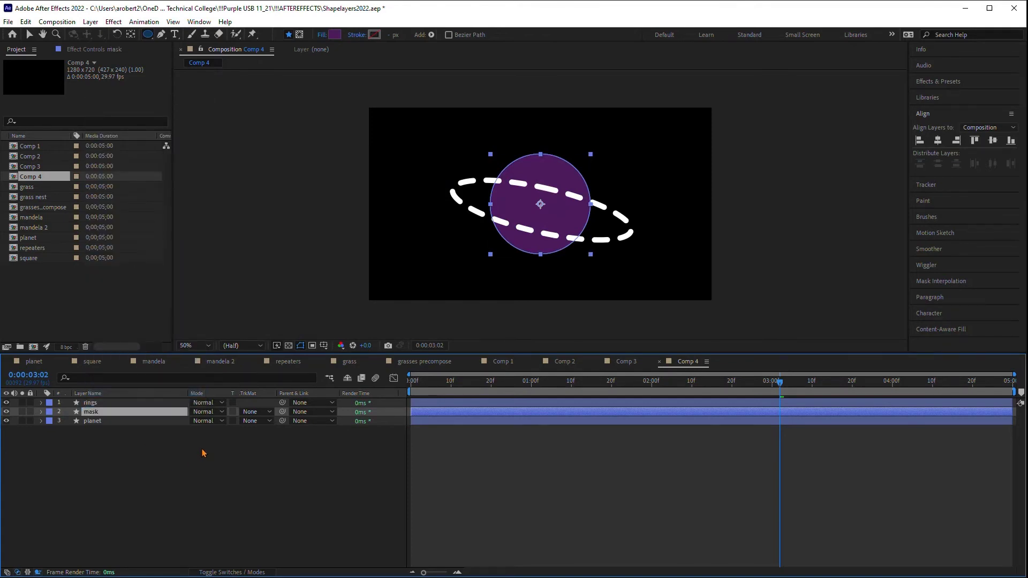
pyautogui.click(194, 470)
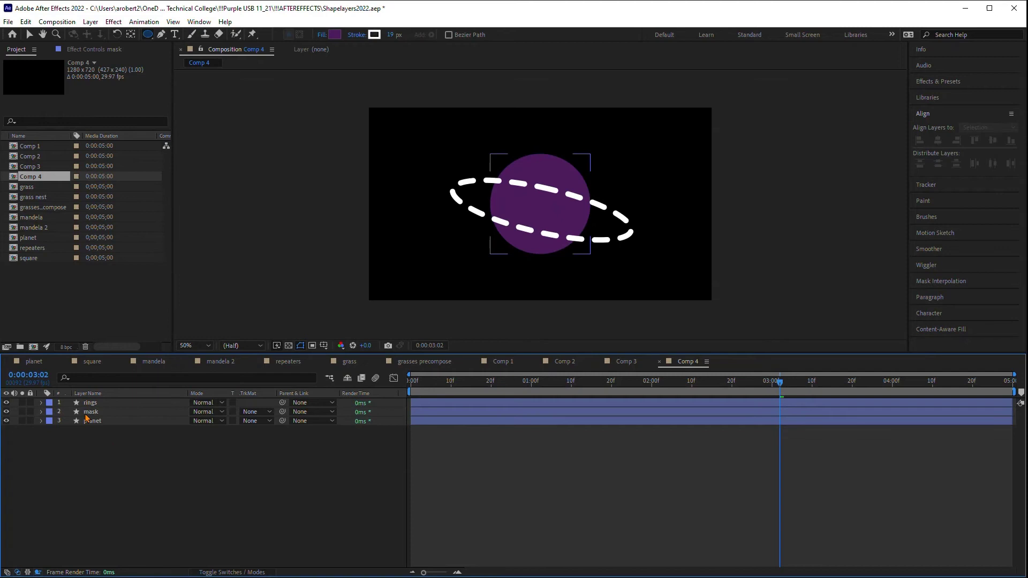
pyautogui.moveTo(86, 413); pyautogui.dragTo(83, 406)
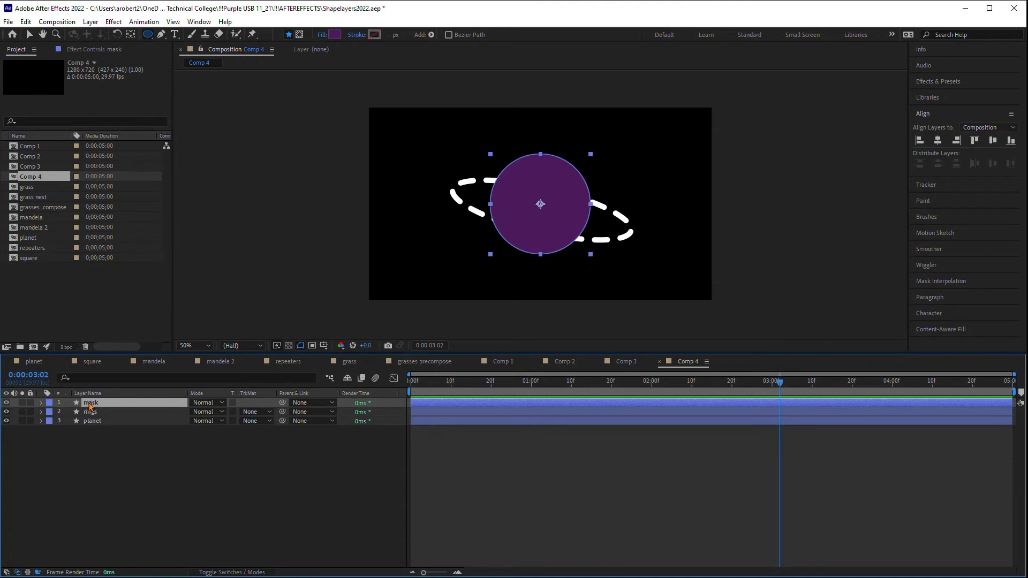
# Step: Ungroup the mask's Ellipse 1 group into a separate path, stroke and fill
pyautogui.click(42, 403)
pyautogui.click(155, 477)
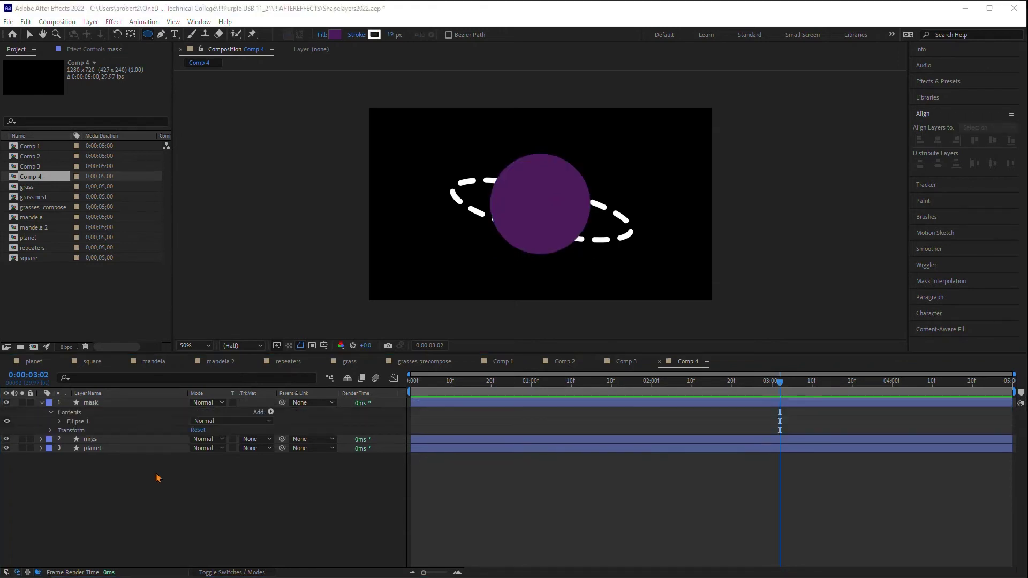
pyautogui.click(76, 424)
pyautogui.rightClick(76, 424)
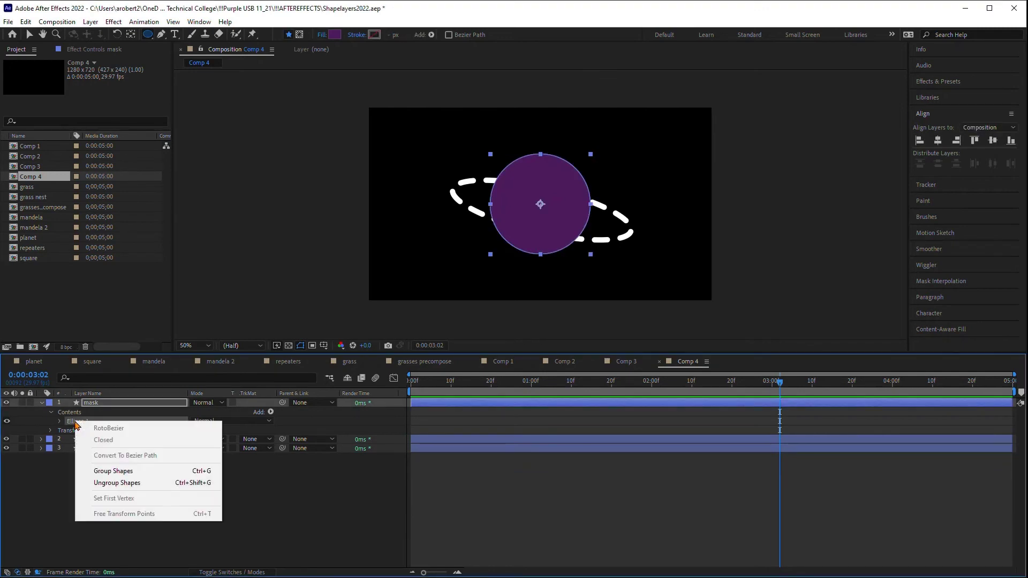
pyautogui.click(115, 484)
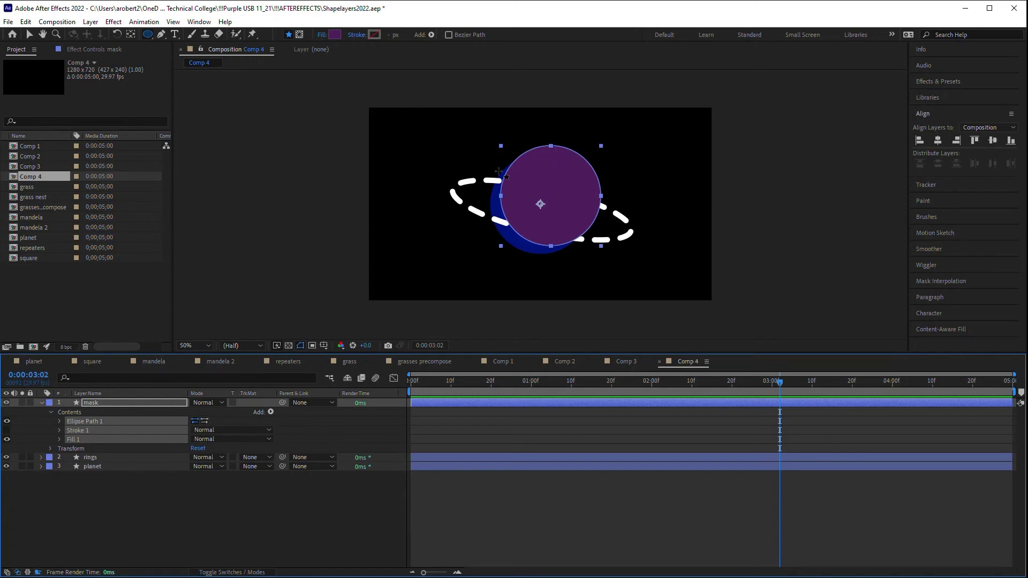
# Step: Center the mask's anchor point on the circle and align the purple disc over the planet
pyautogui.press('y')
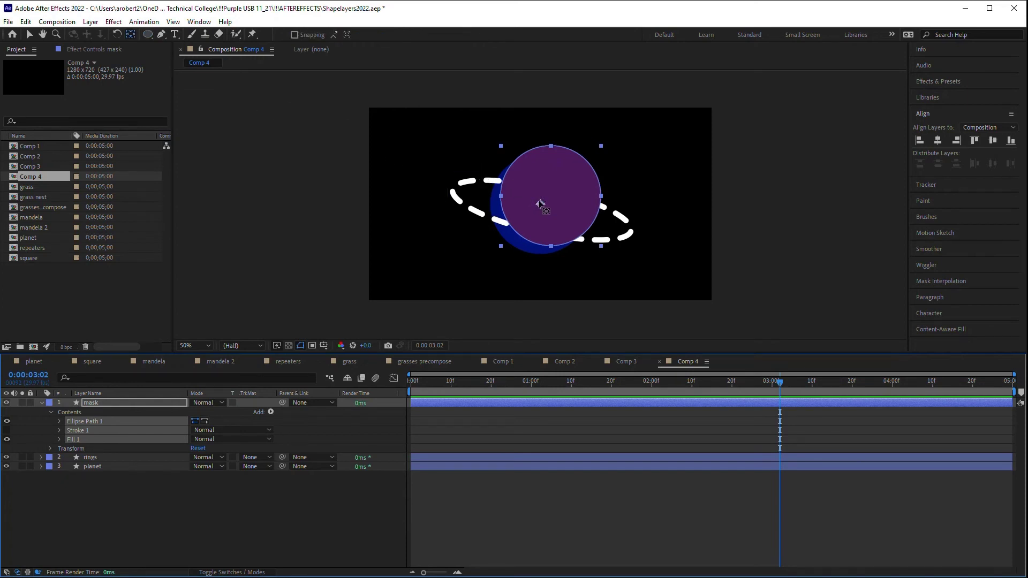
pyautogui.moveTo(538, 202); pyautogui.dragTo(551, 194)
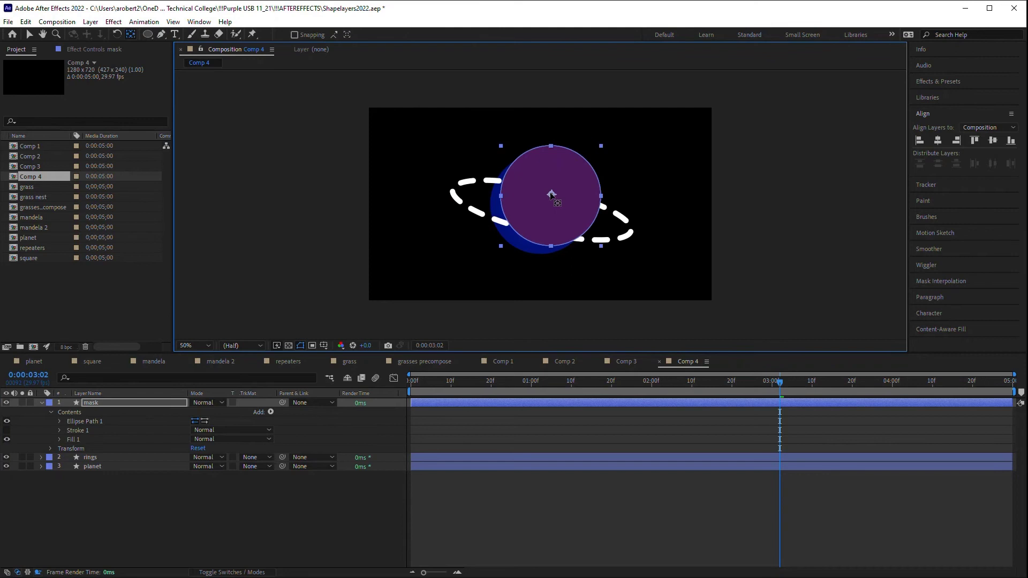
pyautogui.press('v')
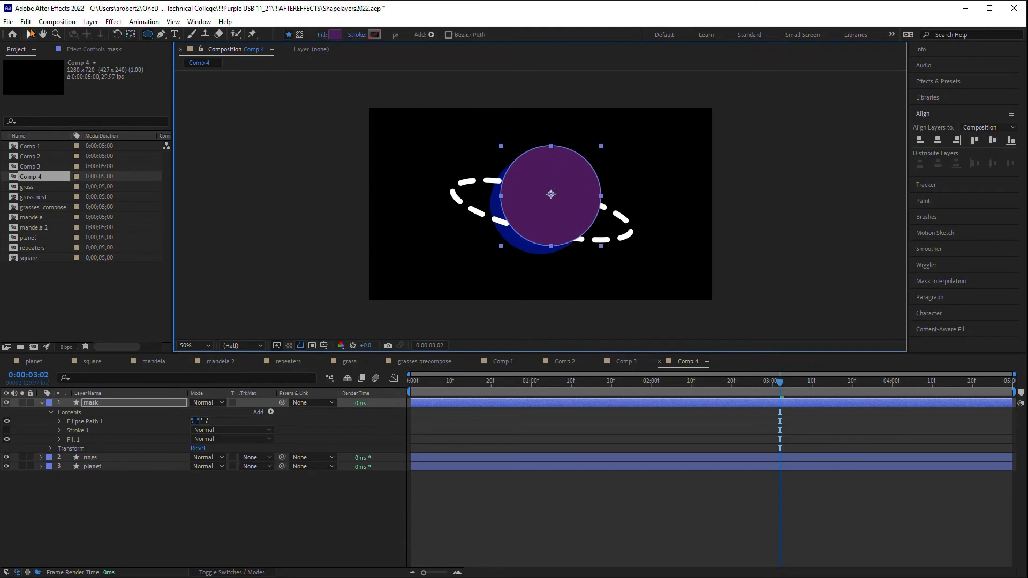
pyautogui.moveTo(571, 171); pyautogui.dragTo(560, 180)
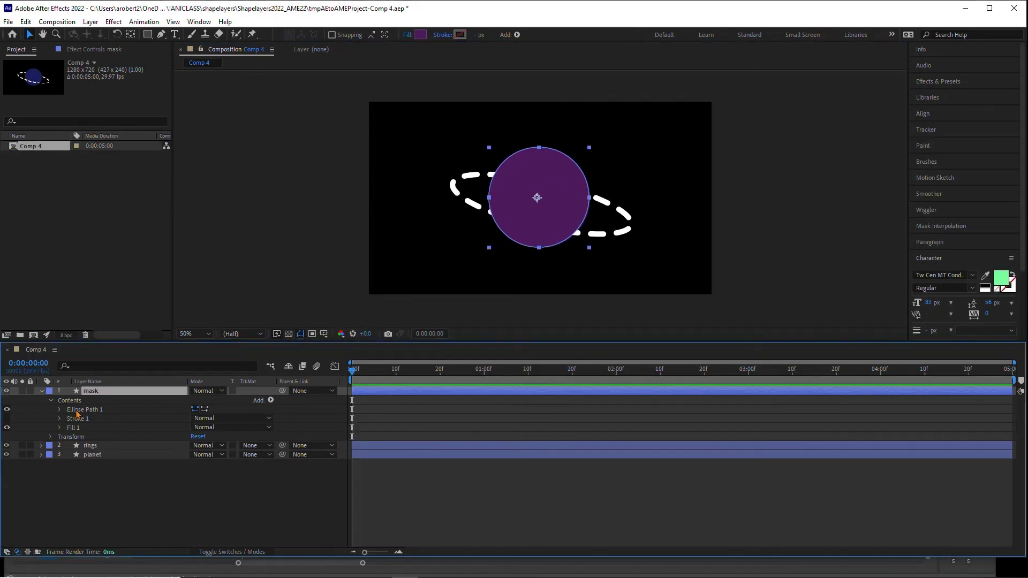
# Step: Convert the mask's Ellipse Path 1 into an editable Bezier path
pyautogui.click(77, 410)
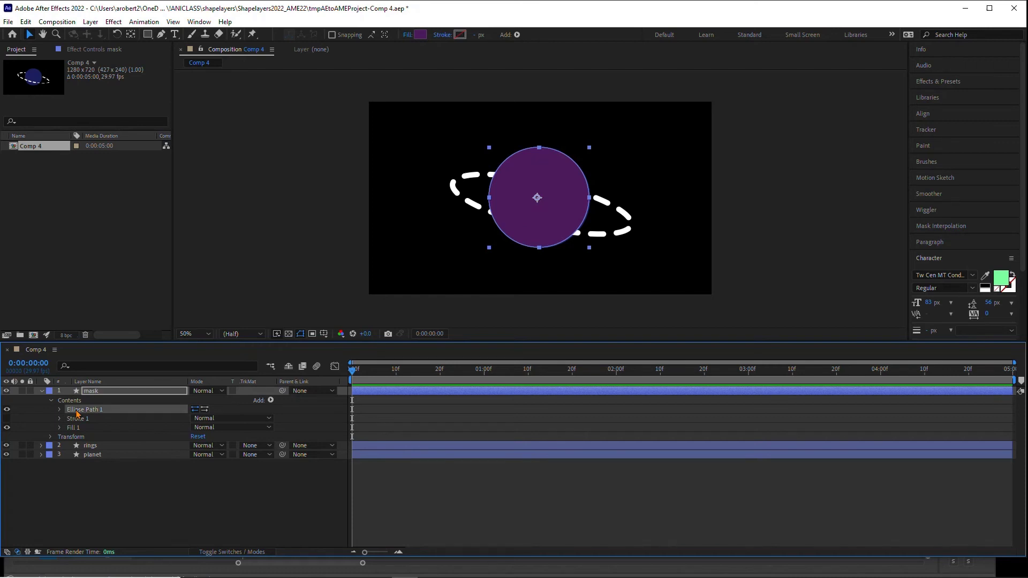
pyautogui.rightClick(76, 413)
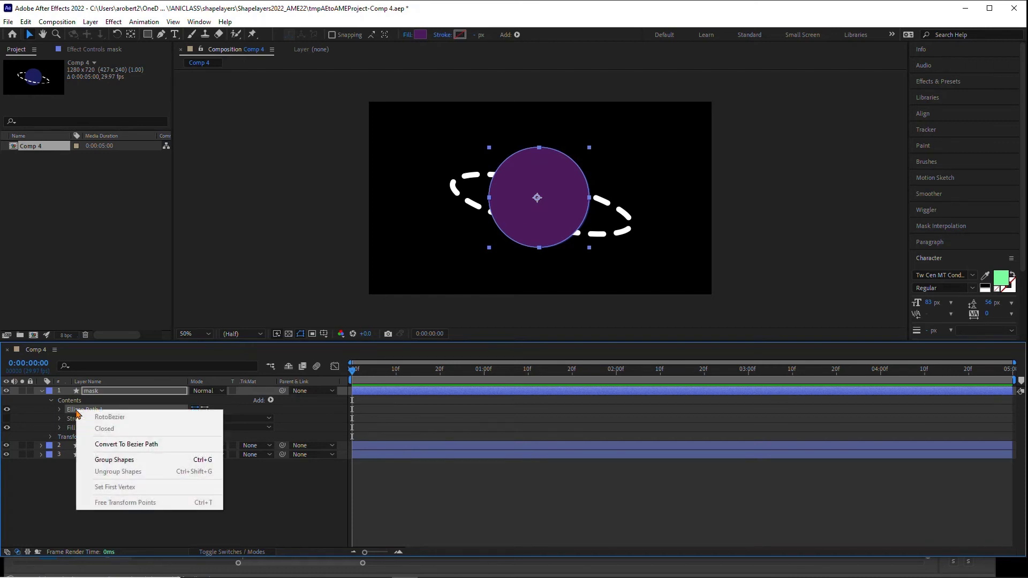
pyautogui.click(123, 445)
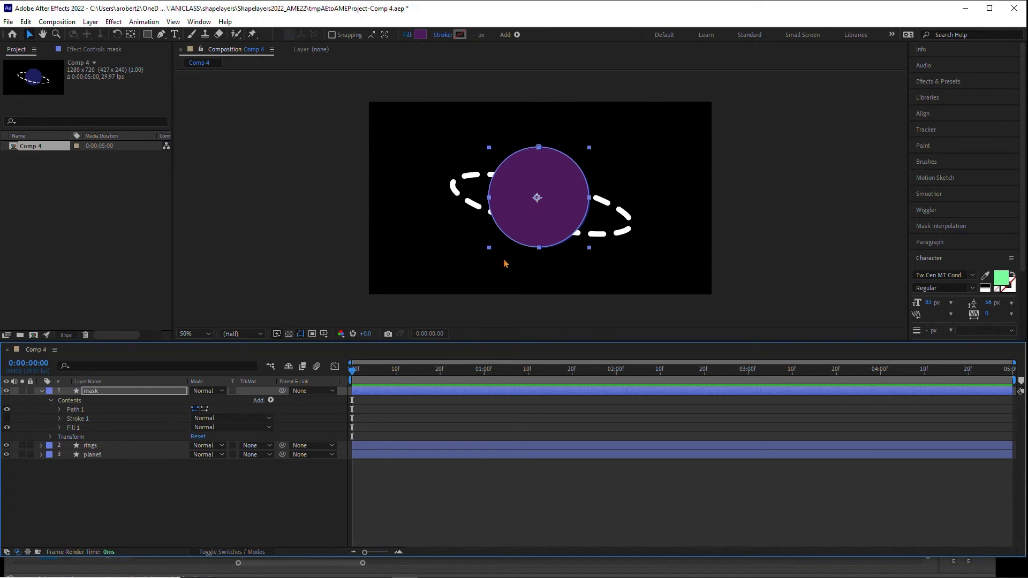
# Step: Pull the bottom, middle and left path points up into a wavy lower edge, then preview it
pyautogui.press('ctrl')
pyautogui.click(539, 250)
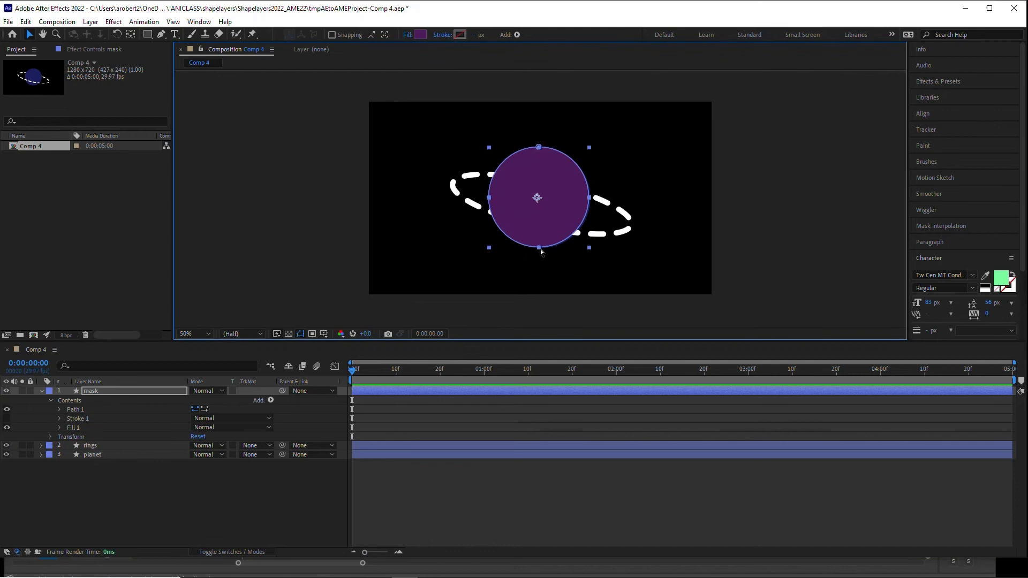
pyautogui.moveTo(540, 252); pyautogui.dragTo(547, 198)
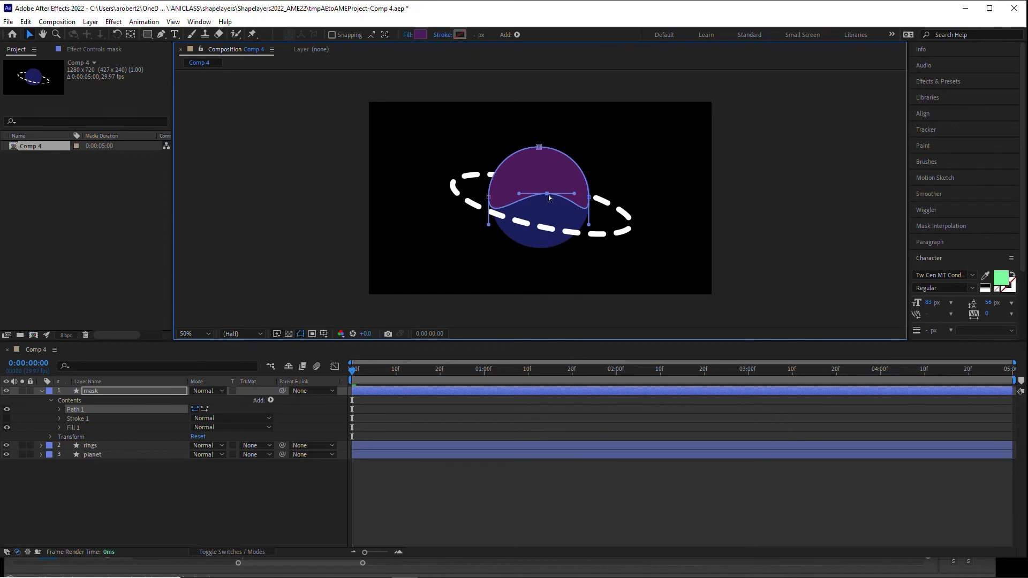
pyautogui.moveTo(550, 198)
pyautogui.mouseDown()
pyautogui.moveTo(554, 180)
pyautogui.moveTo(557, 204)
pyautogui.mouseUp()
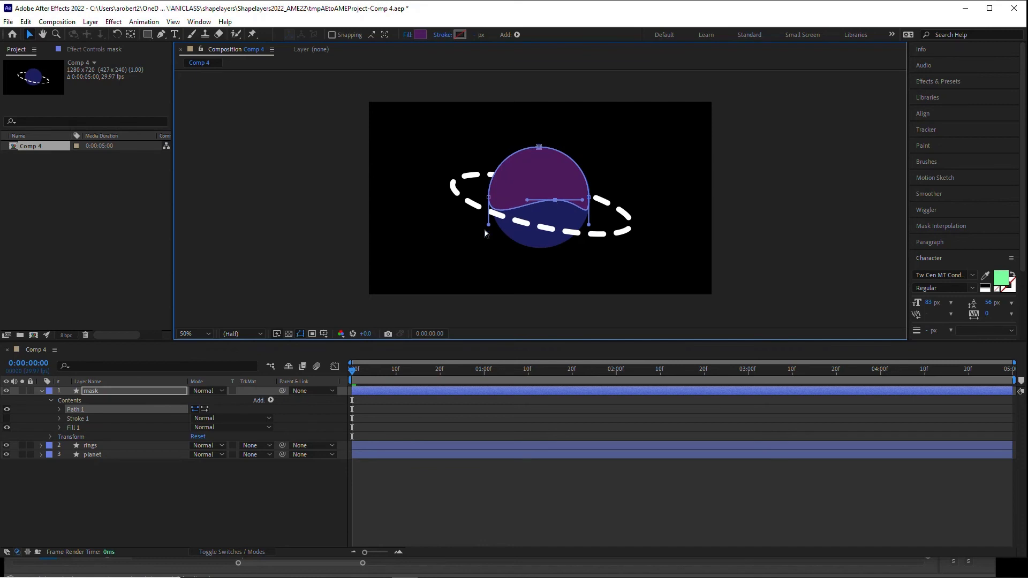
pyautogui.moveTo(489, 228); pyautogui.dragTo(489, 216)
pyautogui.press('space')
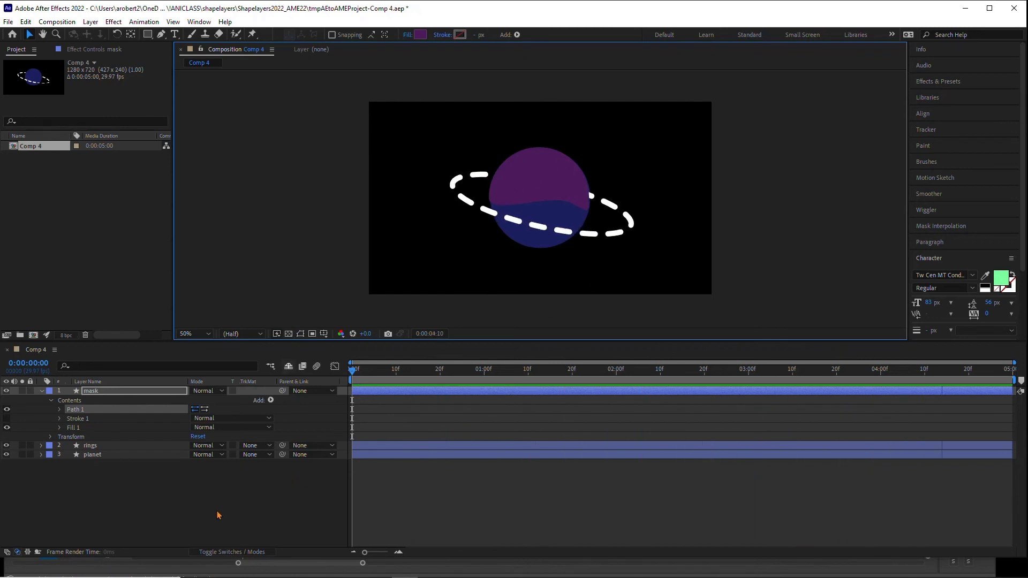
pyautogui.press('space')
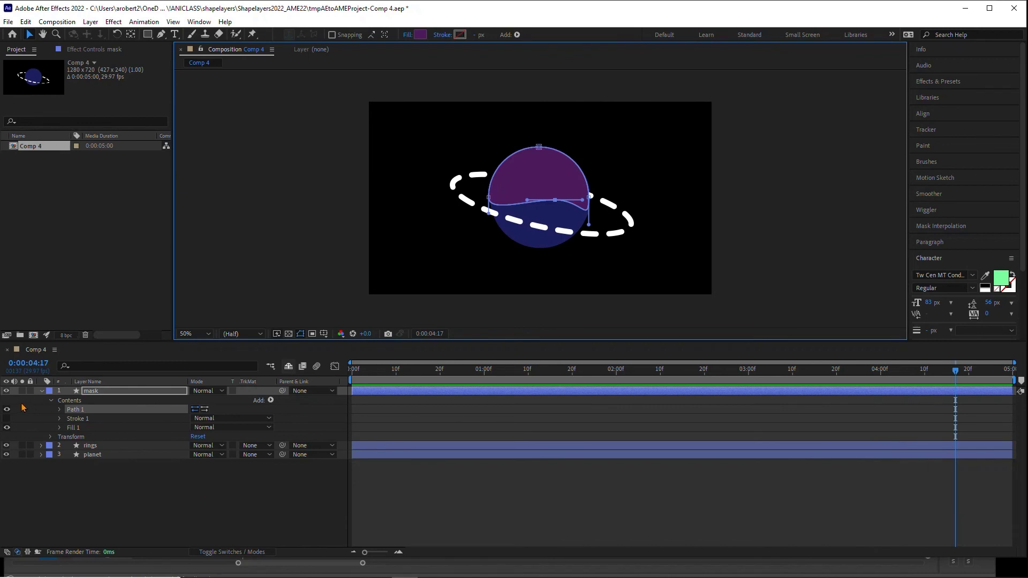
# Step: Collapse the mask layer's properties, toggle the mode and matte columns, and select rings
pyautogui.click(41, 391)
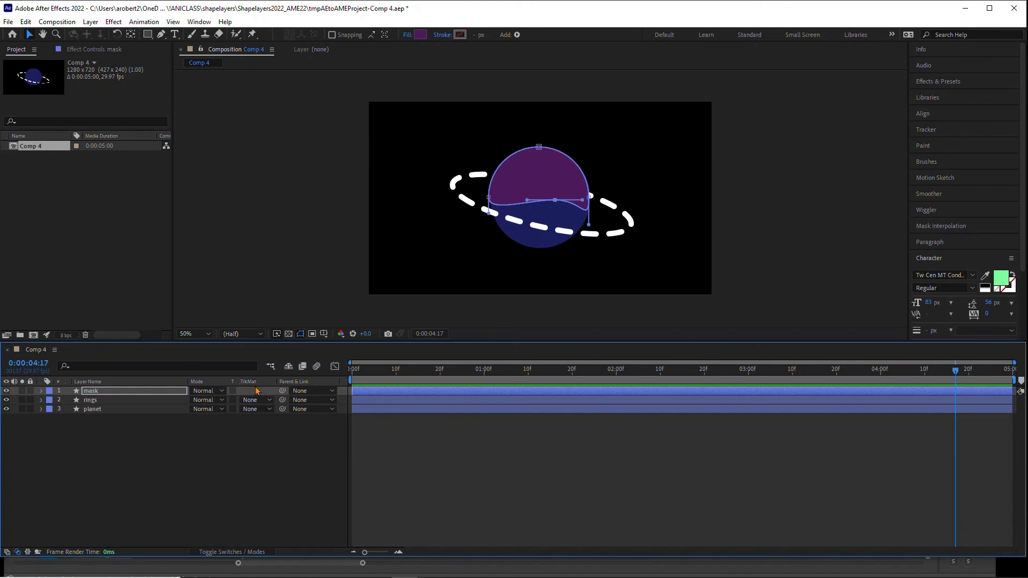
pyautogui.click(17, 552)
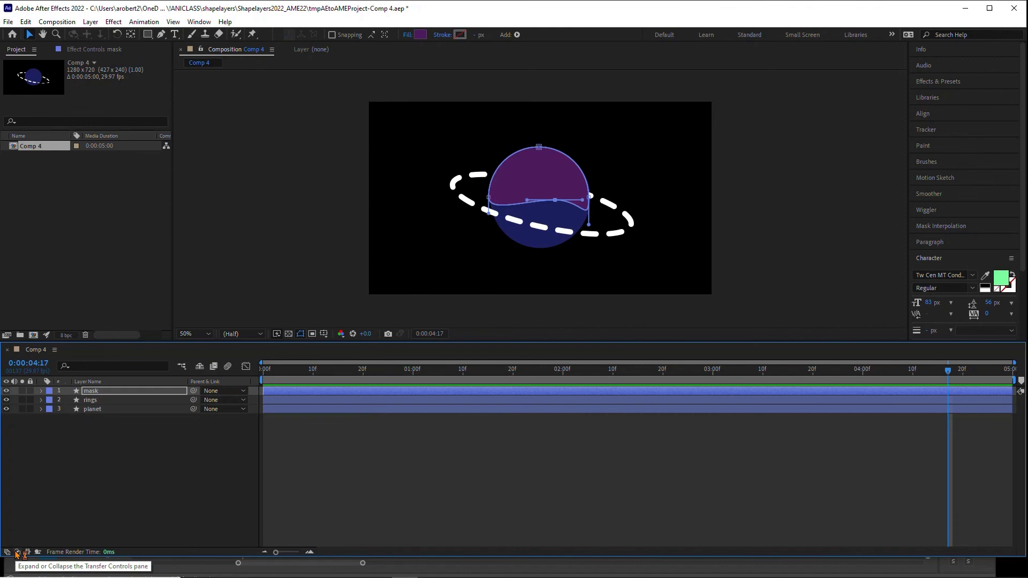
pyautogui.click(17, 552)
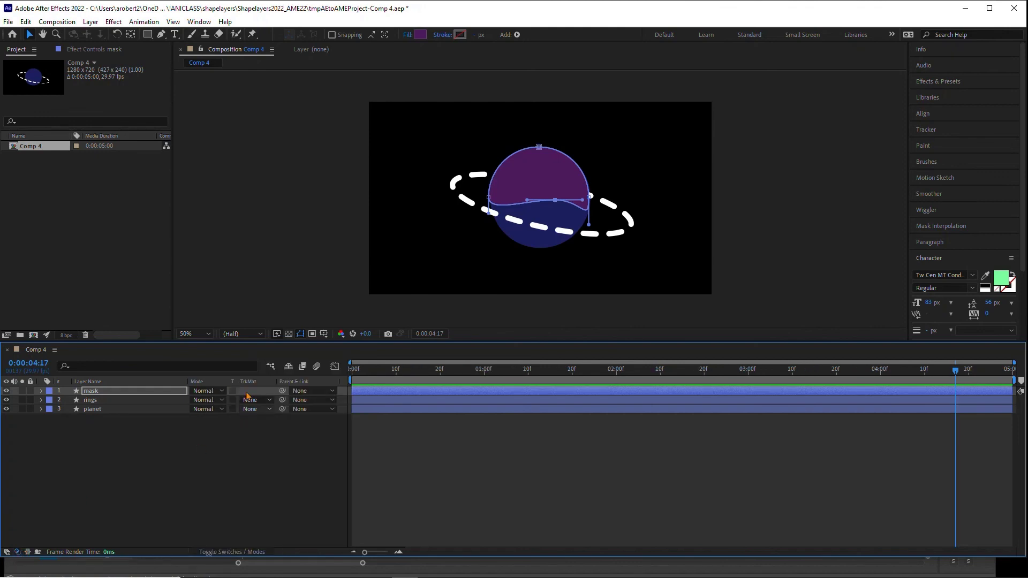
pyautogui.click(90, 401)
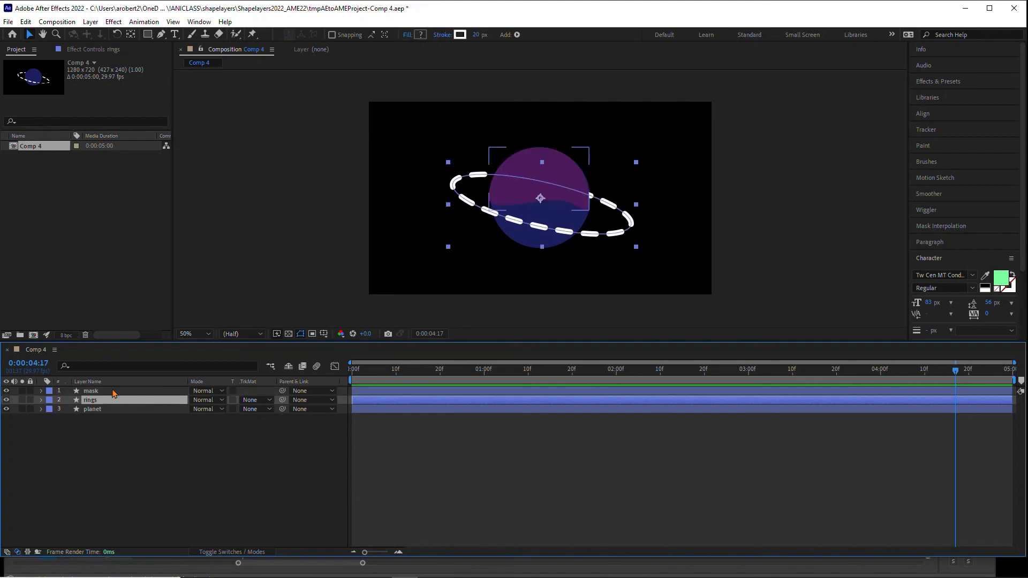
# Step: Set the rings layer's track matte to Alpha Matte 'mask' and preview it
pyautogui.click(267, 401)
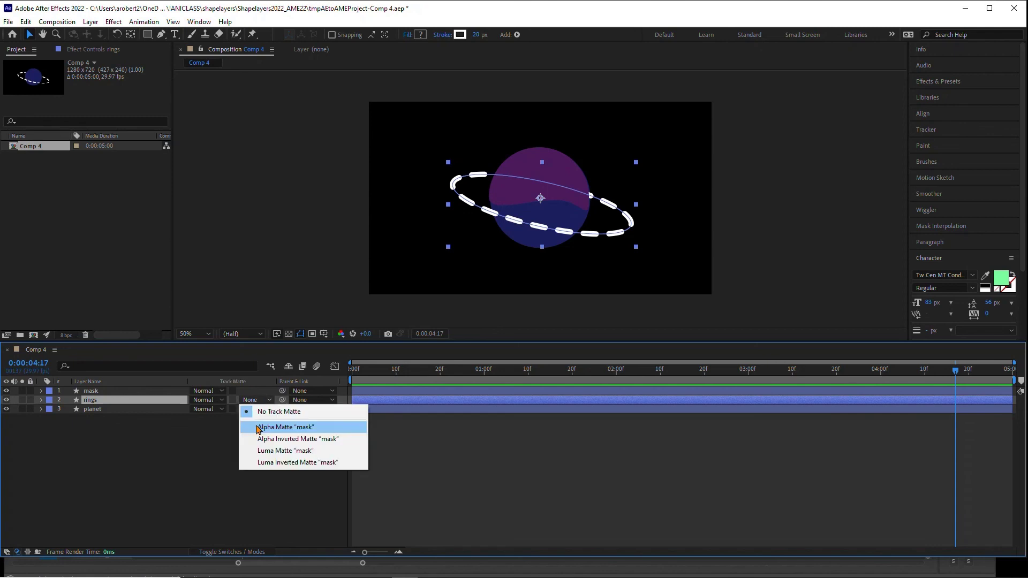
pyautogui.click(303, 432)
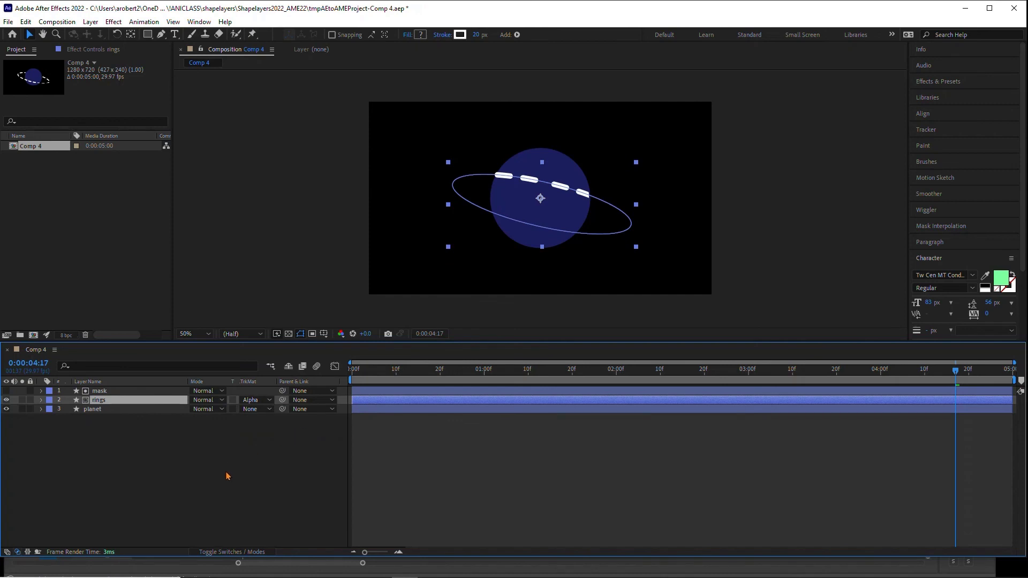
pyautogui.press('space')
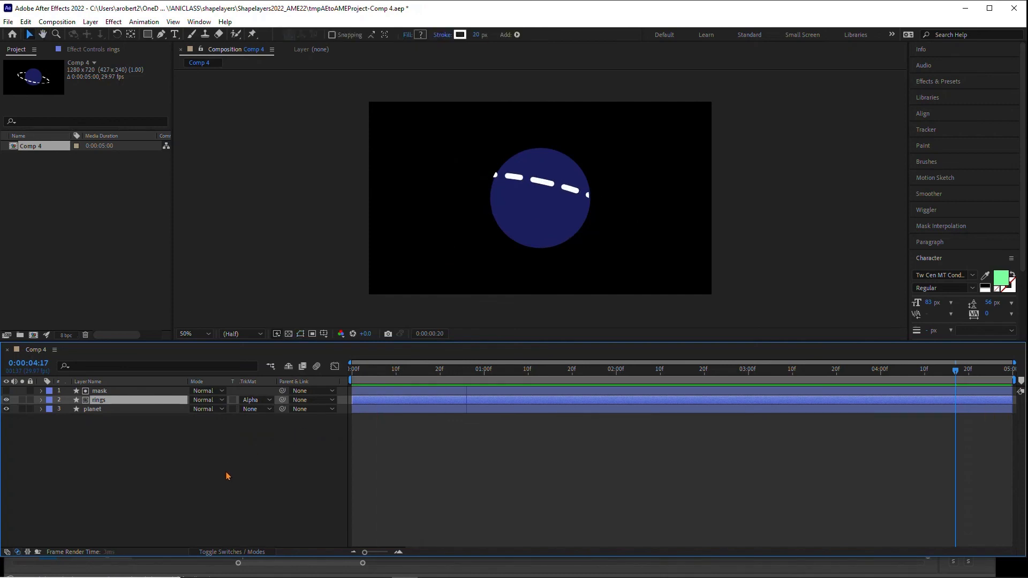
# Step: Switch the rings track matte to Alpha Inverted Matte 'mask' and replay the animation
pyautogui.click(262, 401)
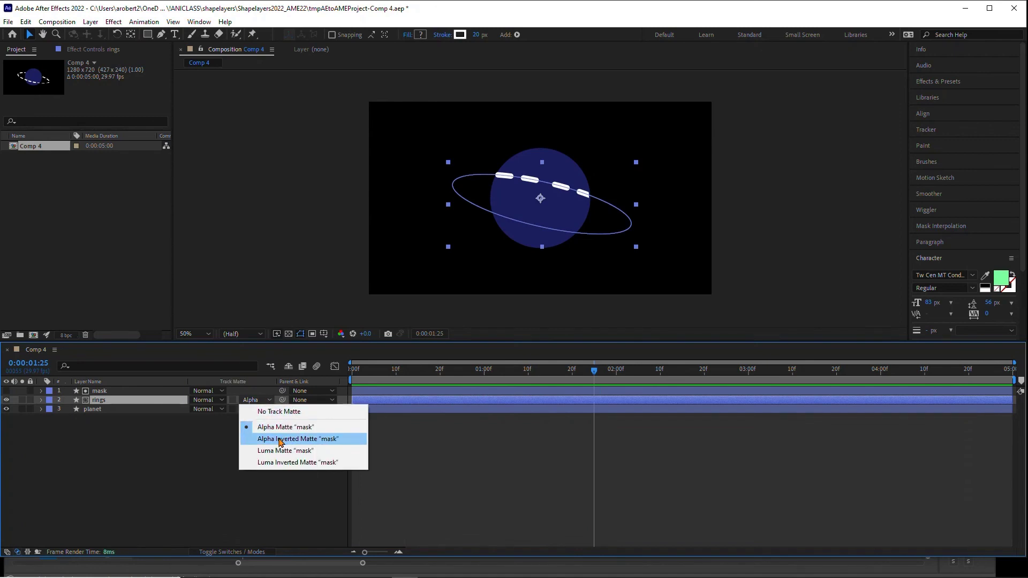
pyautogui.click(279, 439)
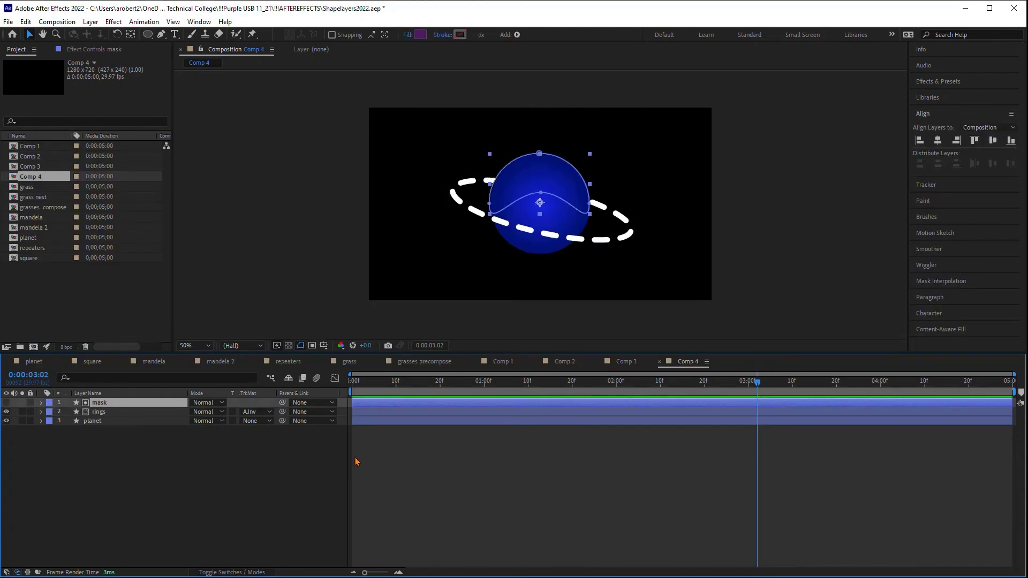
pyautogui.press('space')
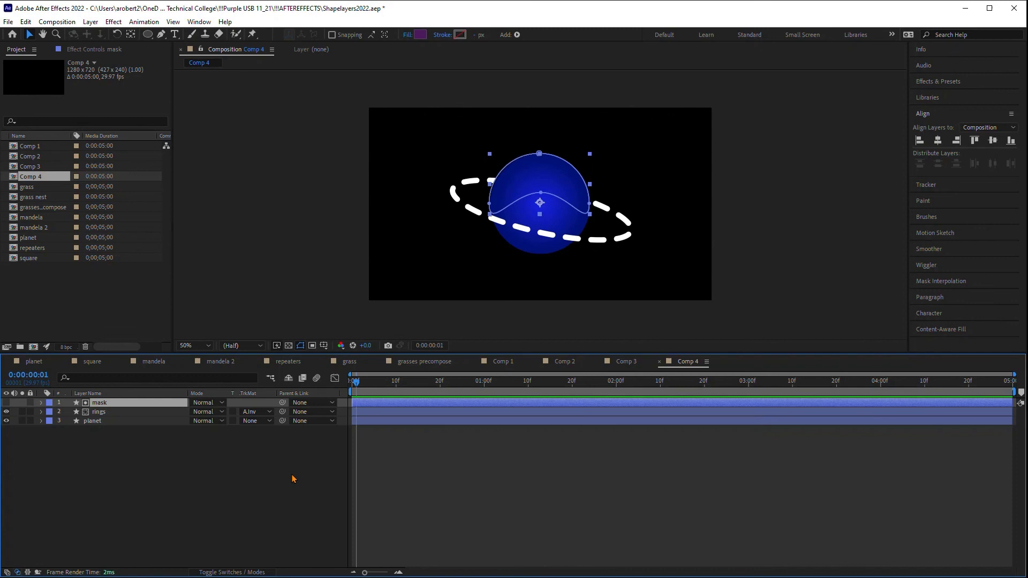